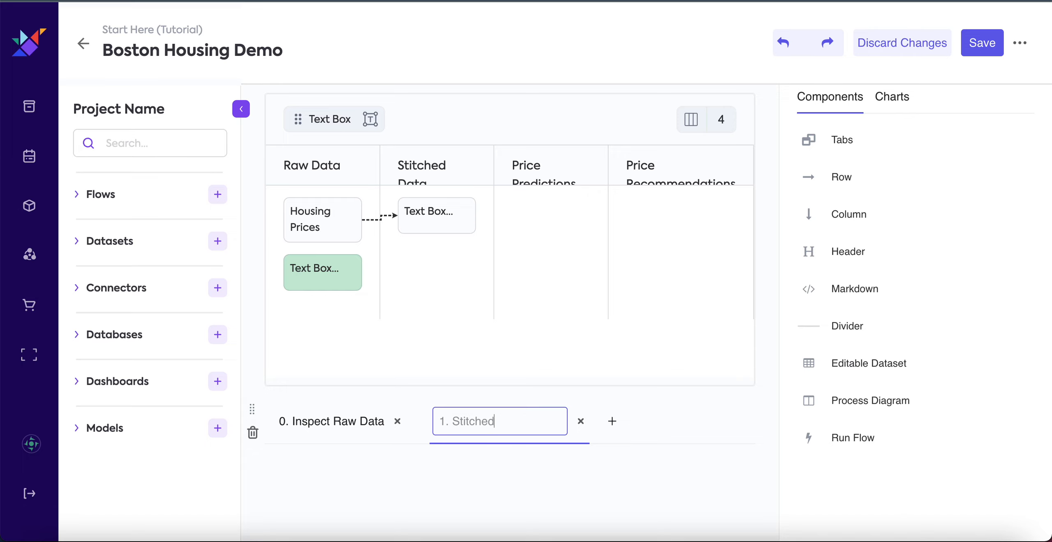
Title the second dashboard tab "1. Stitched Data" and add a third tab titled "2. Price Predictions".
left_click(601, 426)
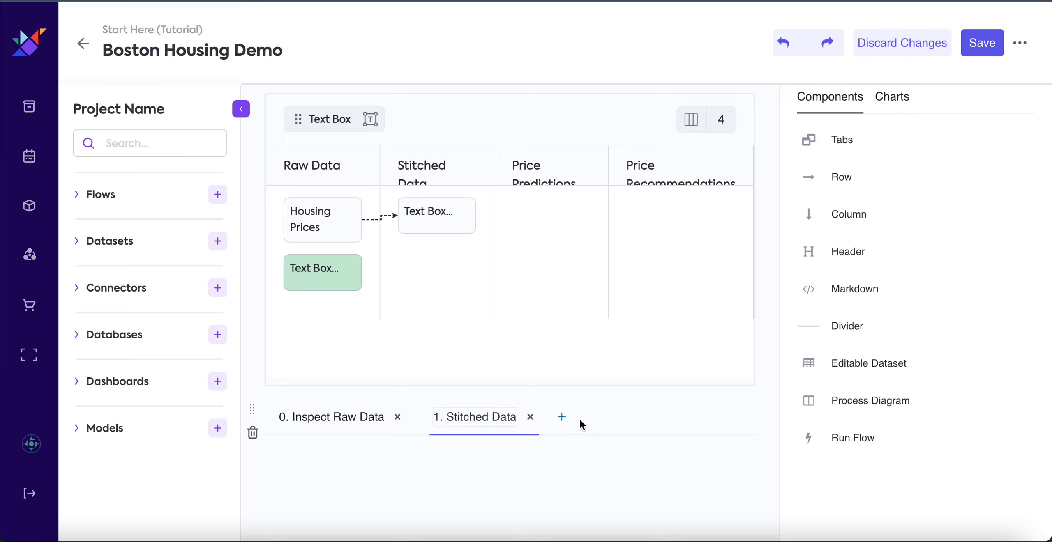
left_click(563, 421)
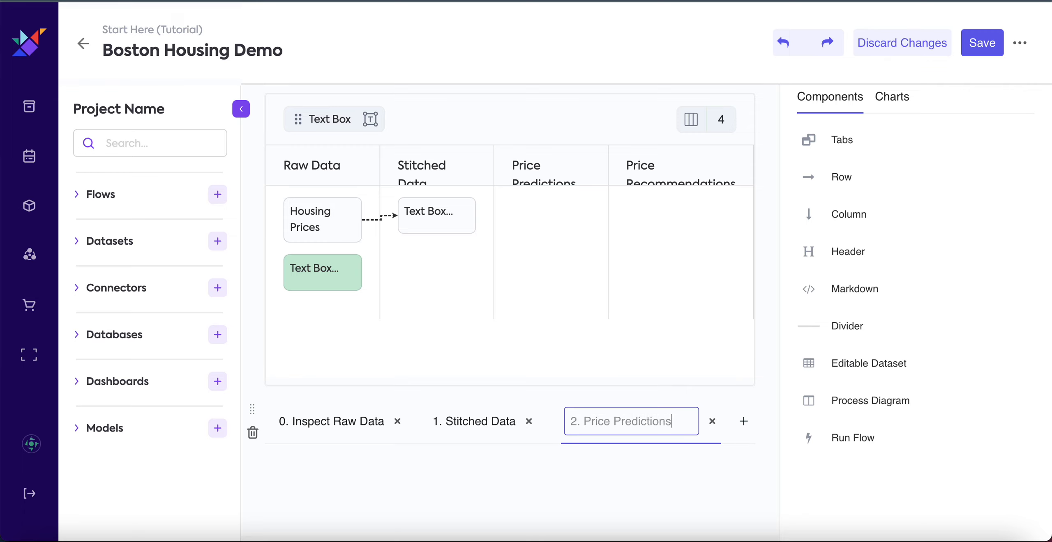
left_click(731, 424)
Add a fourth tab titled "3. Price Recommendation" and save the dashboard.
left_click(710, 423)
type("3")
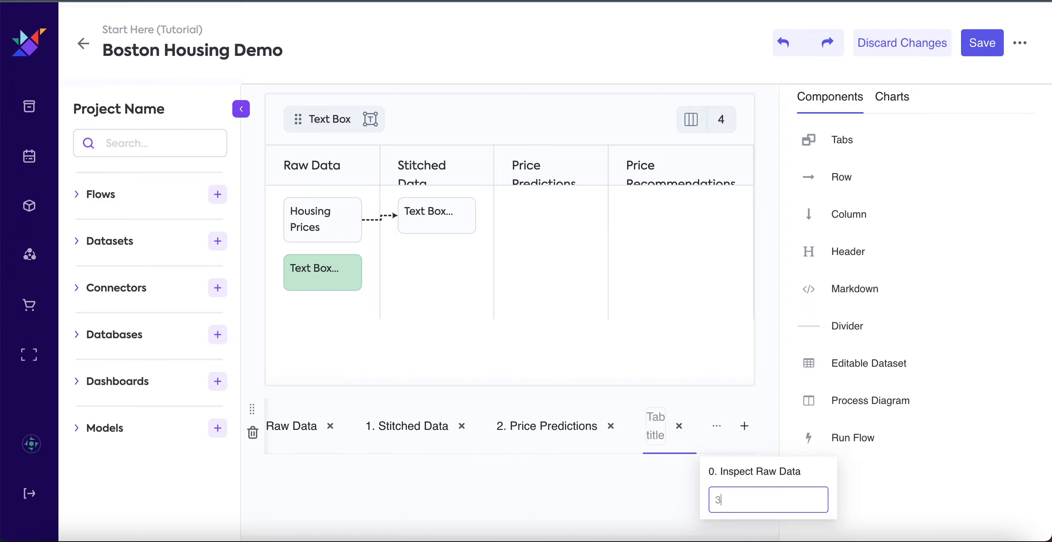
left_click(679, 426)
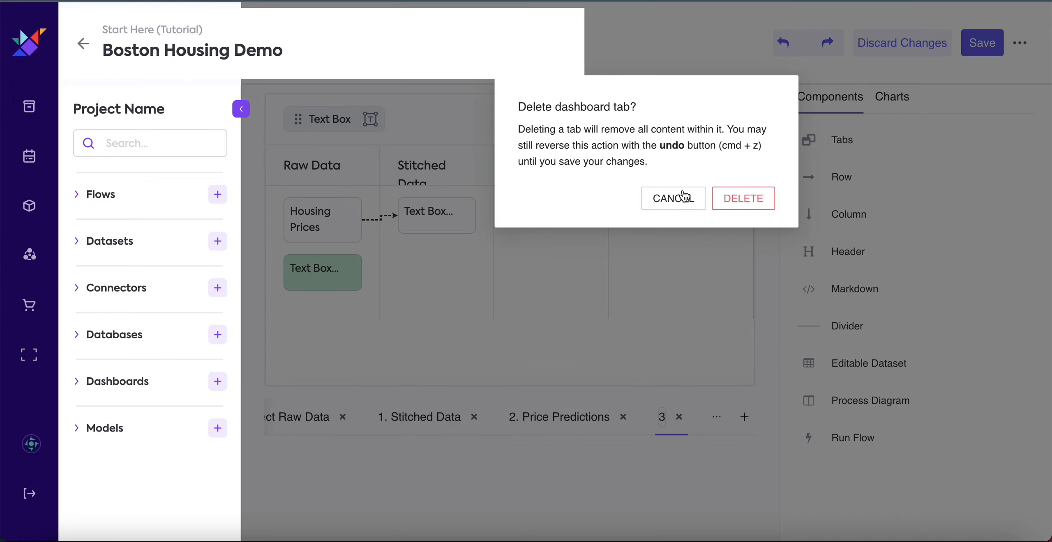
left_click(684, 197)
double_click(662, 416)
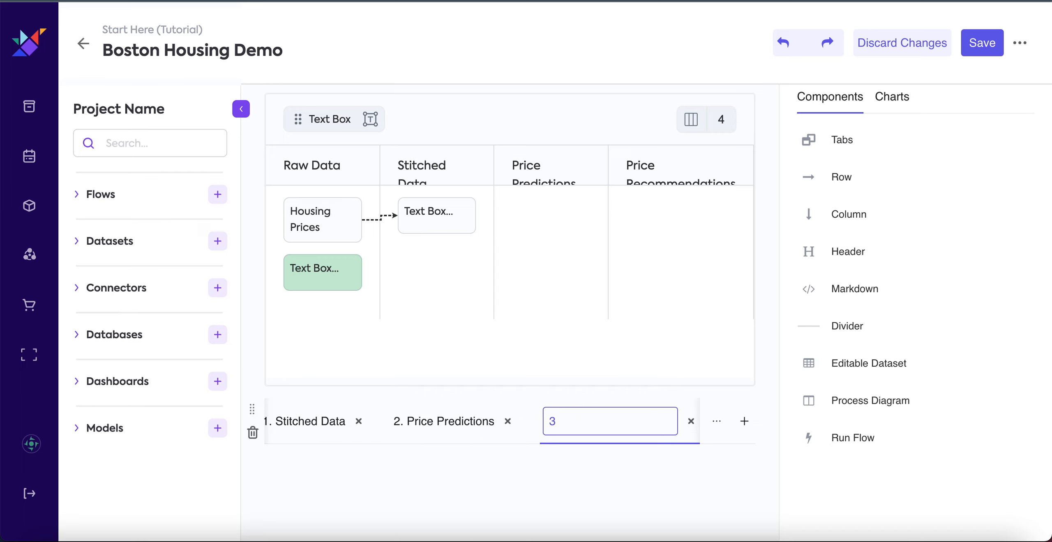
type(". Price Recommendation")
left_click(981, 43)
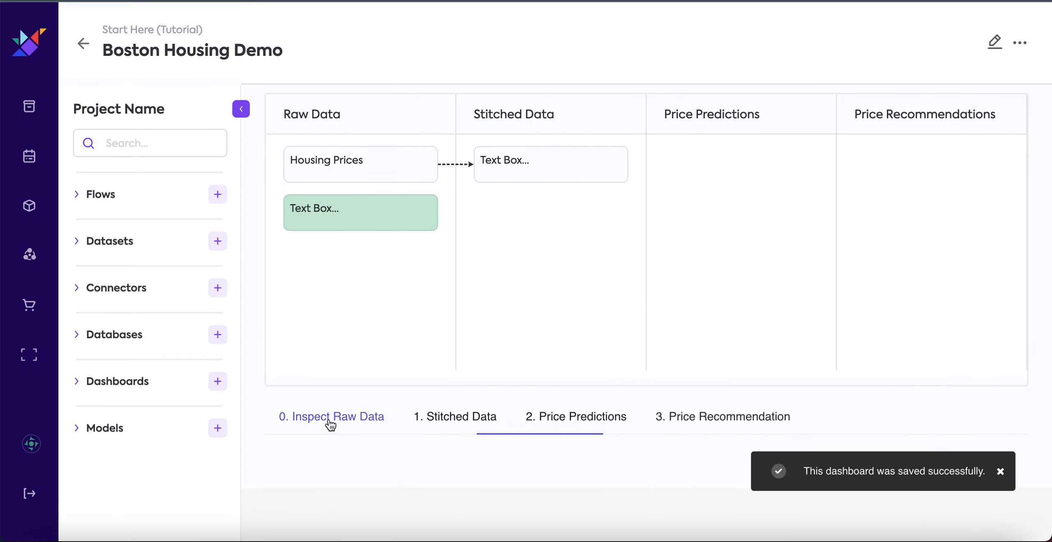
Reopen the dashboard for editing on the "0. Inspect Raw Data" tab and place the existing Attributes Details chart in it.
left_click(305, 417)
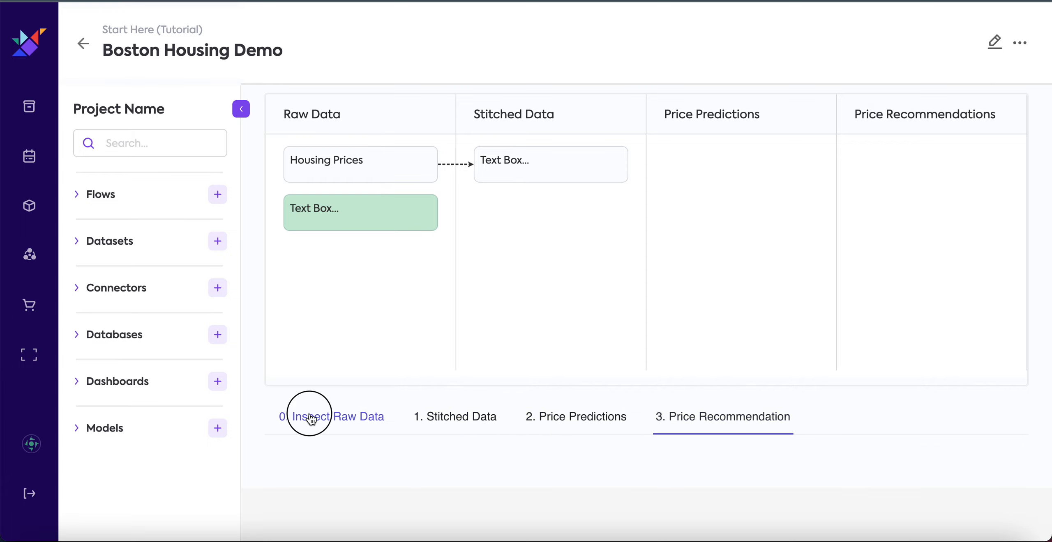
left_click(995, 44)
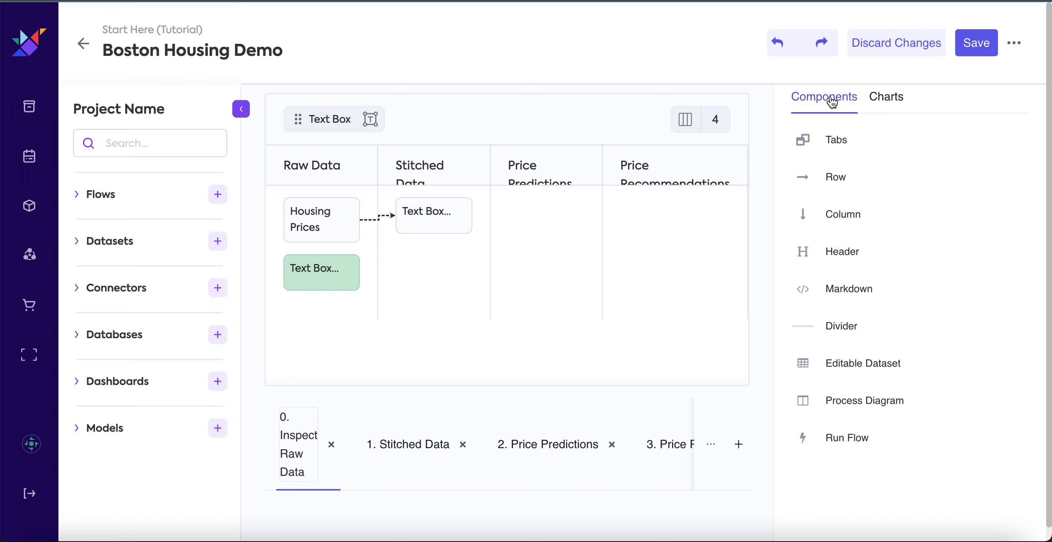
left_click(884, 101)
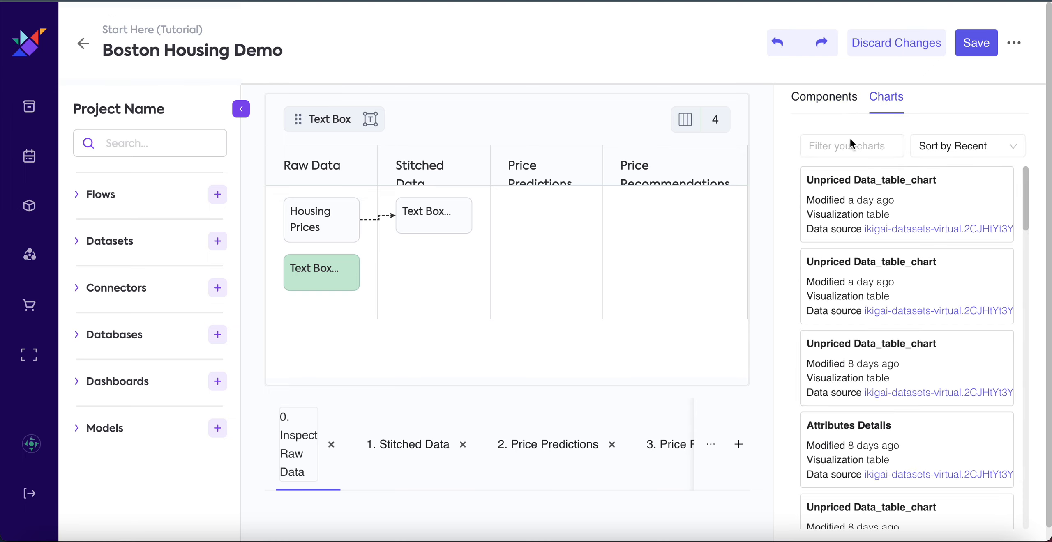
scroll(752, 379, "down", 1)
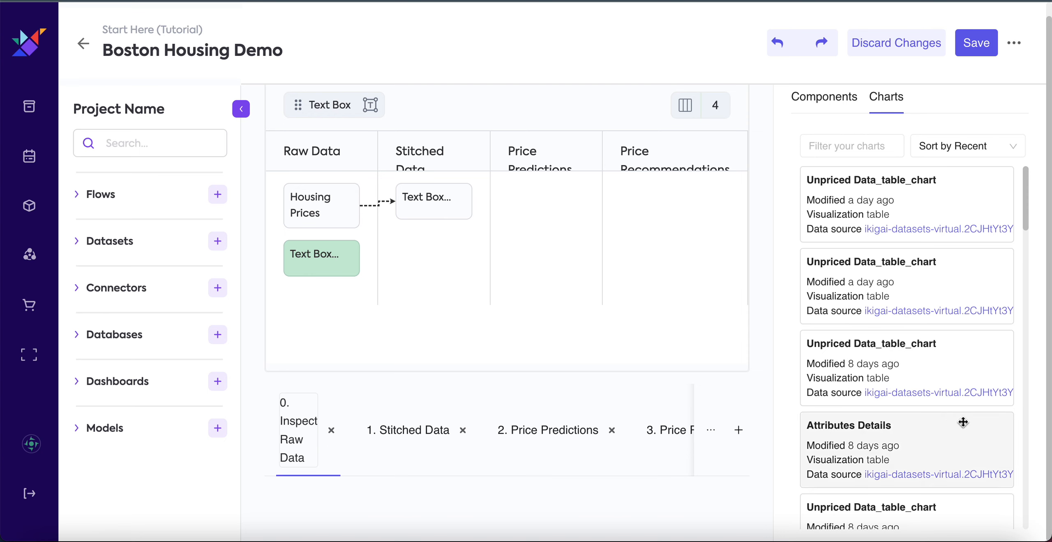
scroll(906, 428, "down", 1)
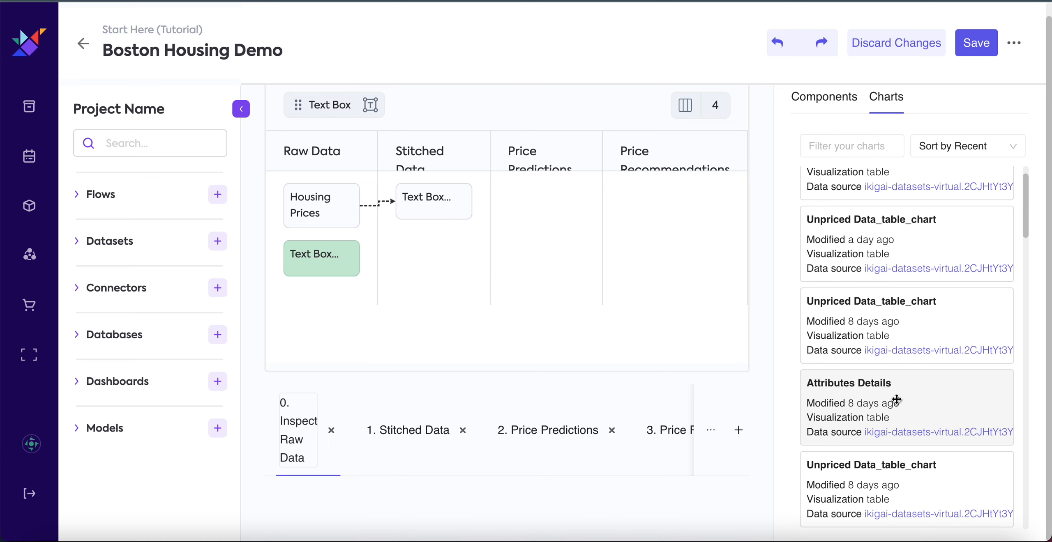
left_click_drag(897, 398, 414, 479)
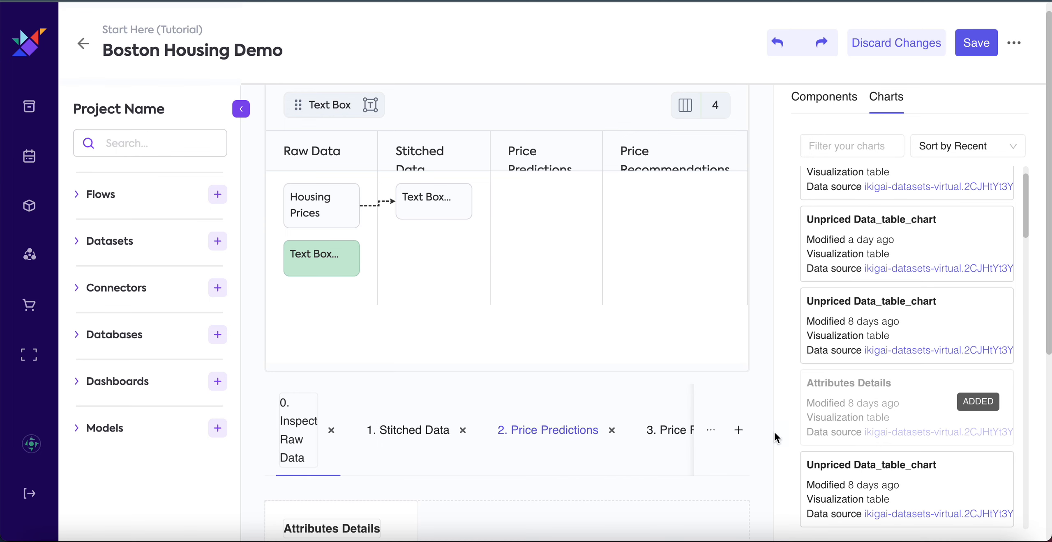
Widen the Attributes Details chart to the full width of its row and save the dashboard.
scroll(789, 444, "down", 7)
mouse_move(411, 250)
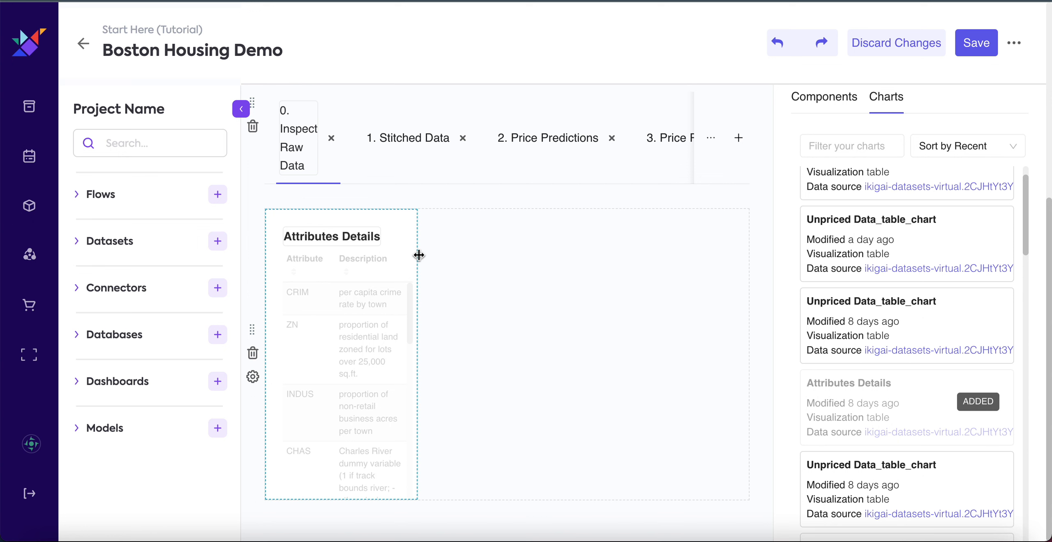
left_click_drag(419, 256, 419, 255)
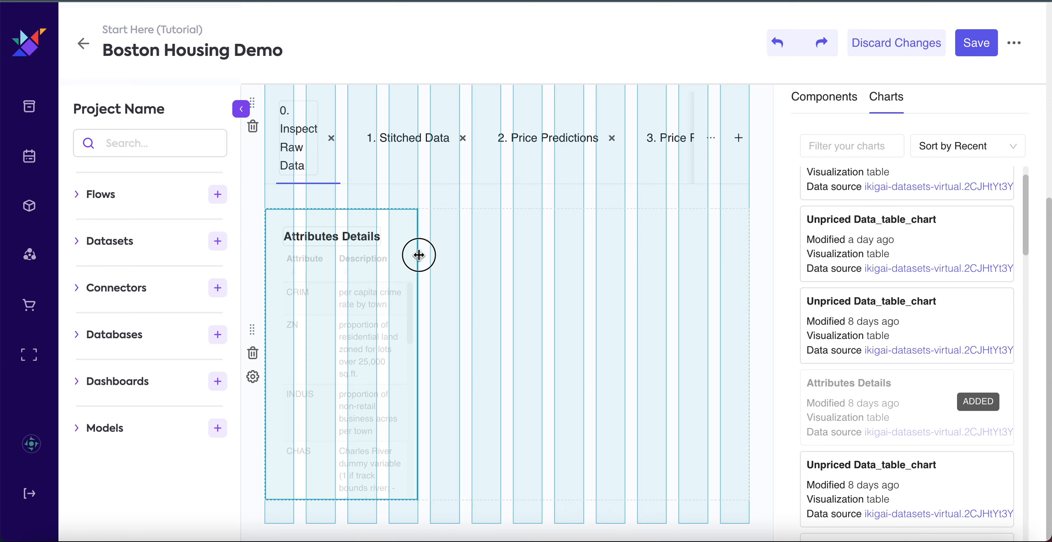
left_click_drag(418, 255, 752, 246)
left_click(976, 42)
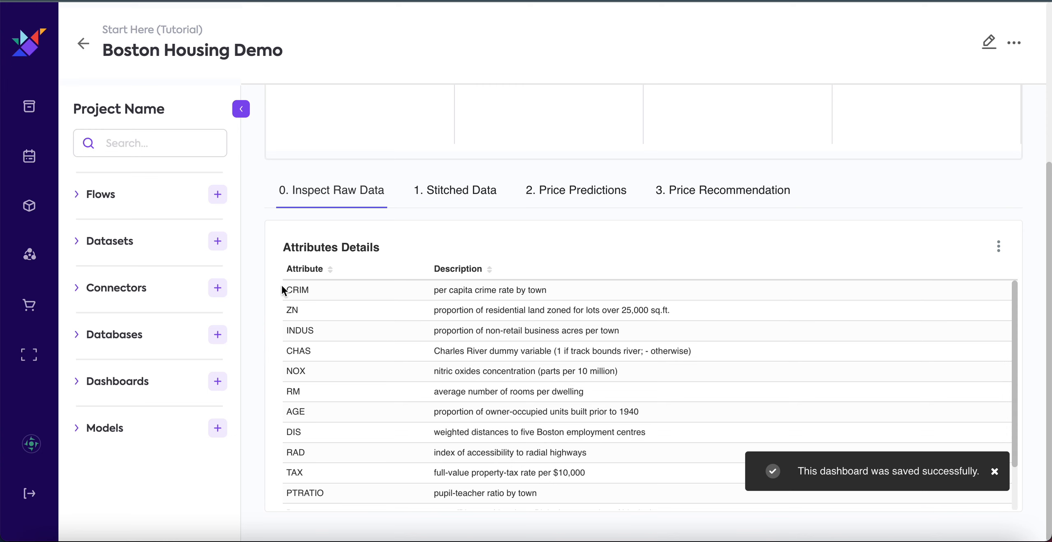
left_click_drag(284, 290, 652, 488)
left_click(653, 498)
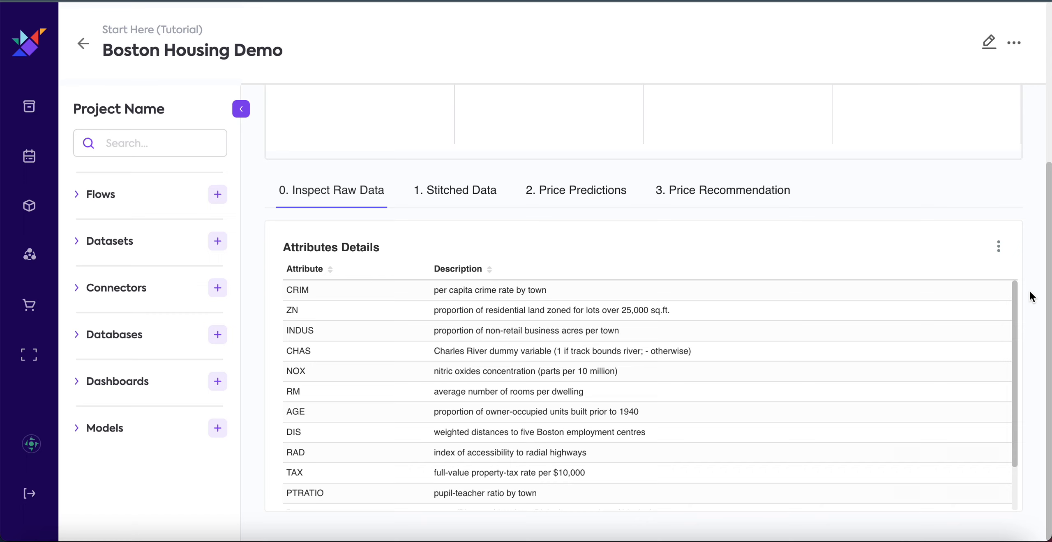
Add a row with two columns below the Attributes Details chart and widen the first column to about two thirds of the row.
left_click(989, 39)
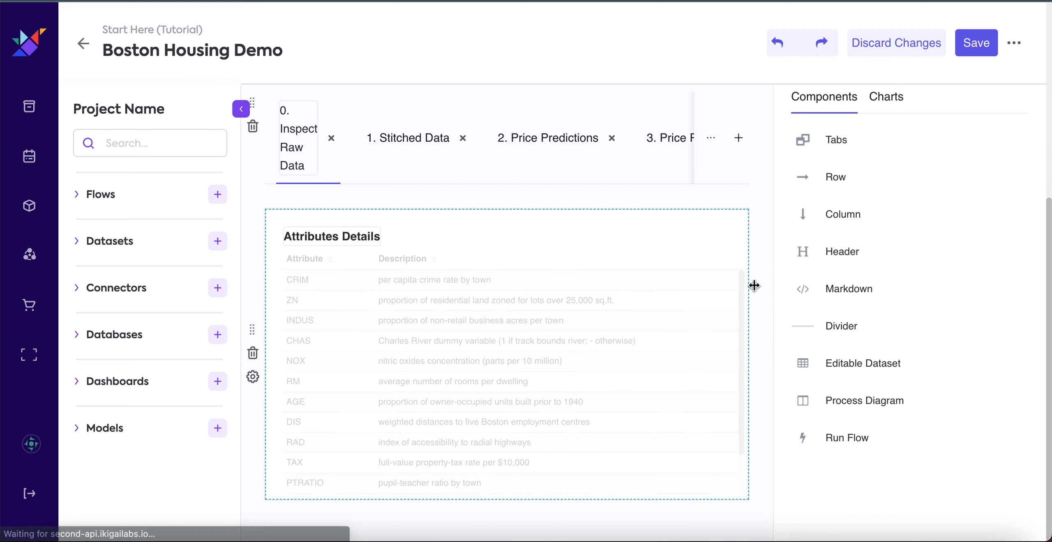
left_click_drag(846, 178, 436, 489)
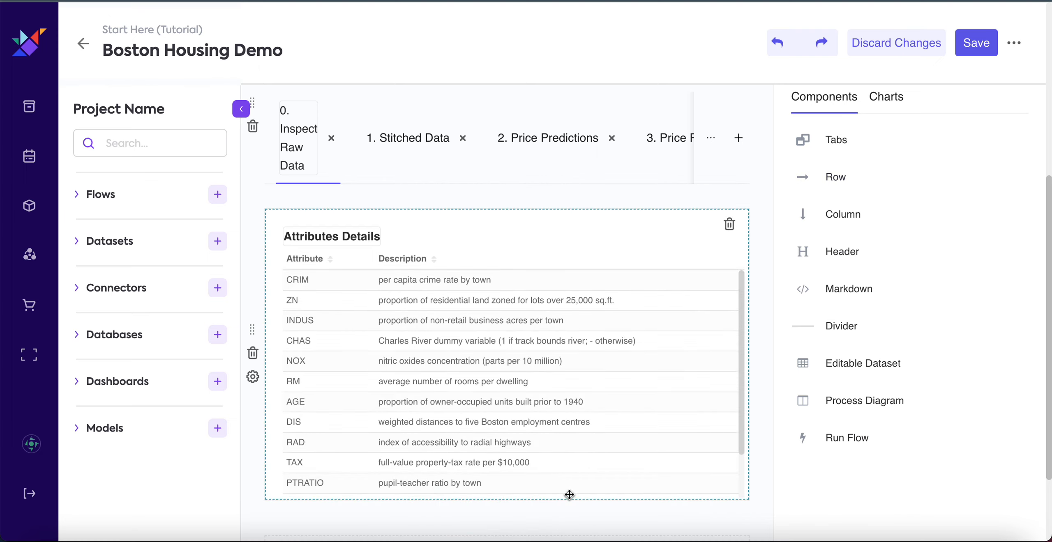
scroll(565, 510, "down", 3)
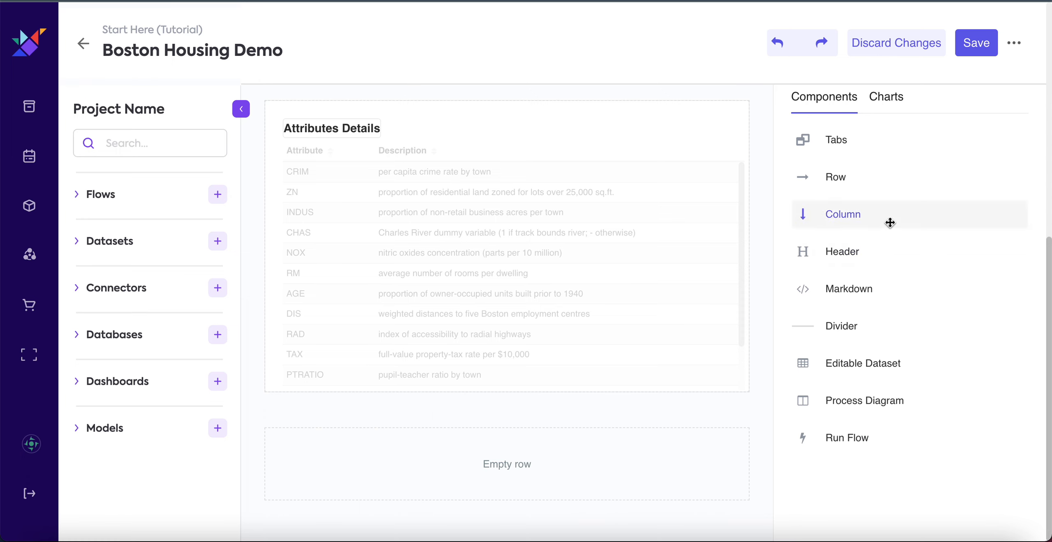
left_click_drag(869, 213, 346, 446)
left_click_drag(911, 214, 561, 454)
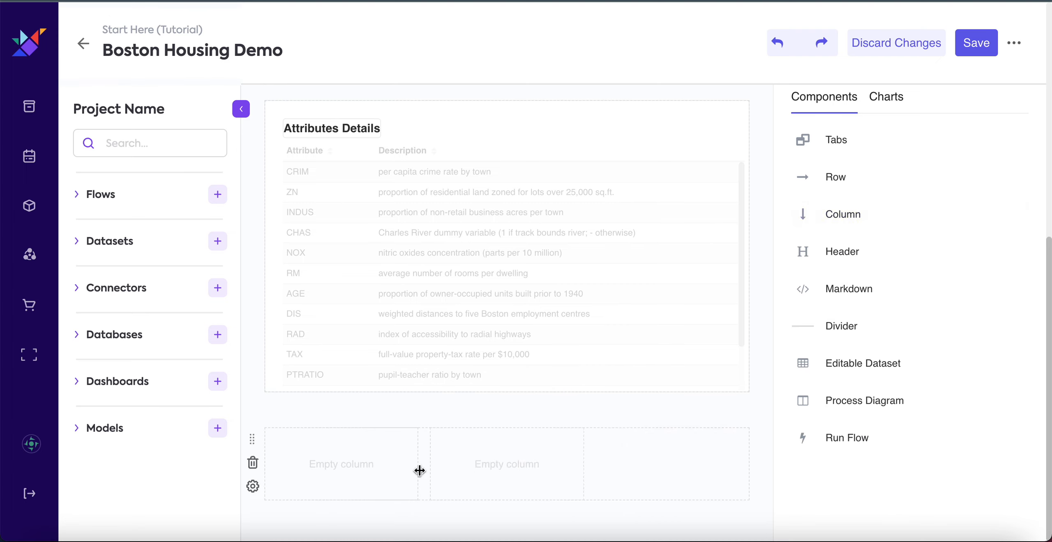
left_click_drag(419, 470, 583, 466)
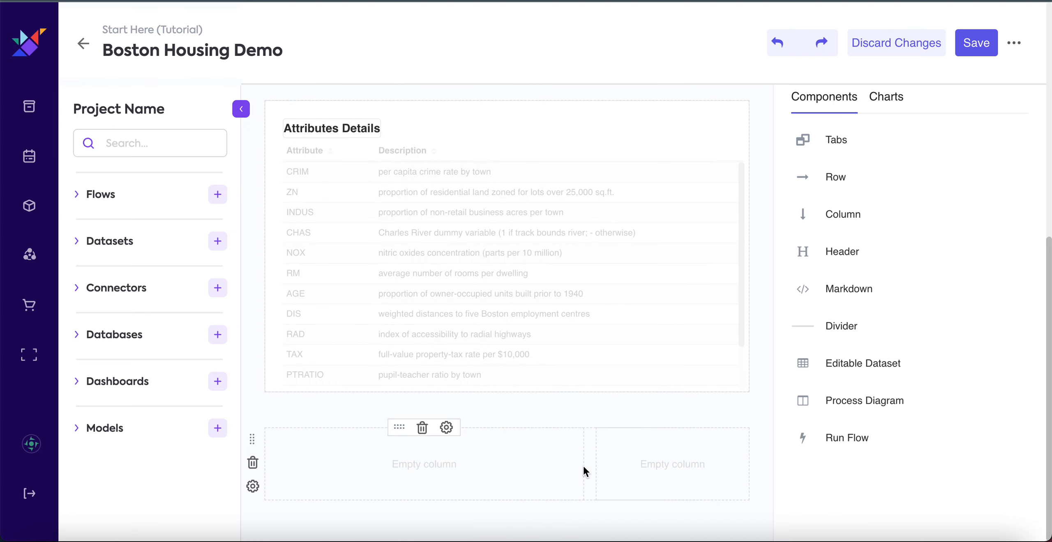
Place the Housing Prices chart in the narrow column and the Housing Features chart in the wide column, and save the dashboard.
left_click(887, 106)
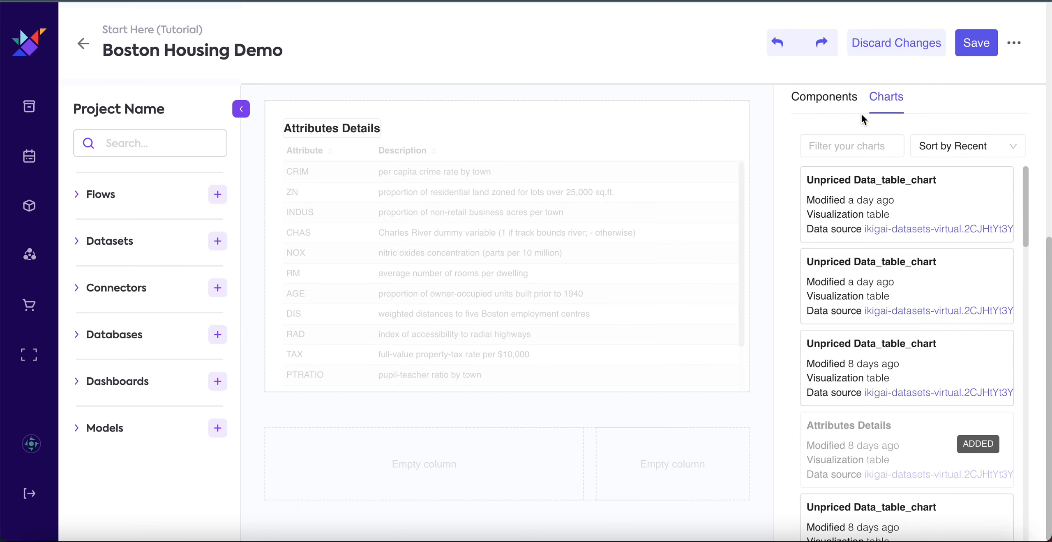
scroll(886, 334, "down", 5)
scroll(886, 335, "down", 7)
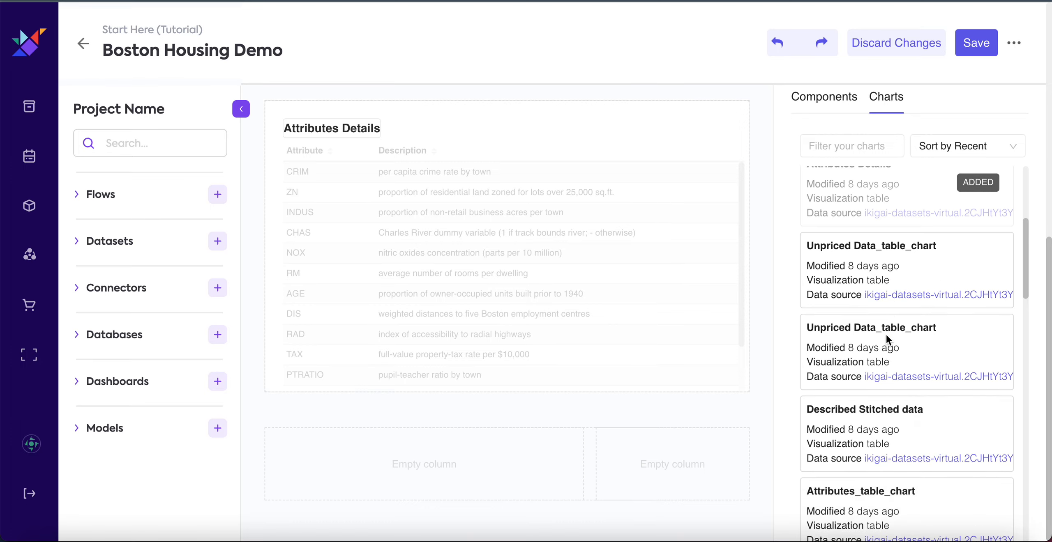
scroll(886, 335, "down", 10)
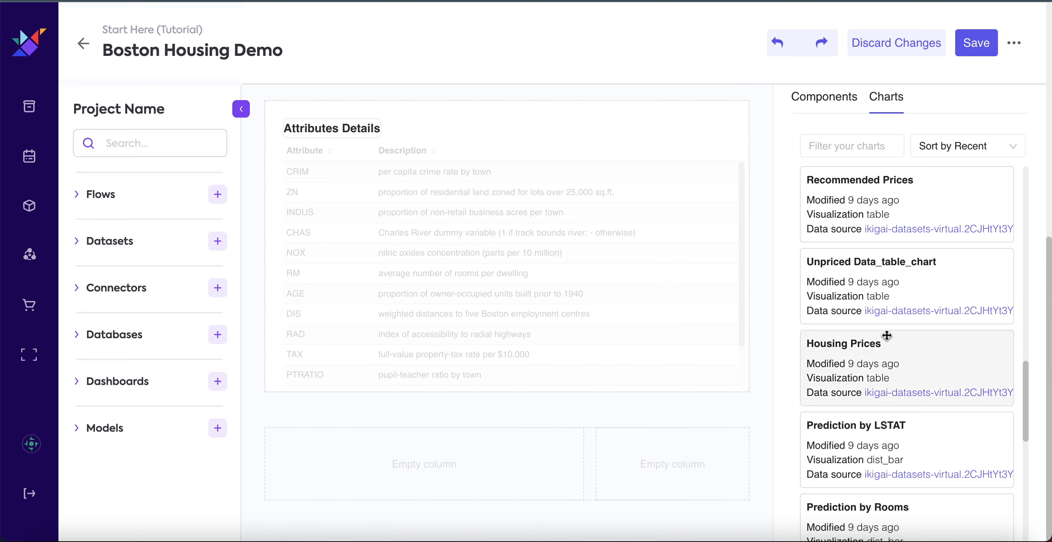
left_click_drag(887, 359, 700, 440)
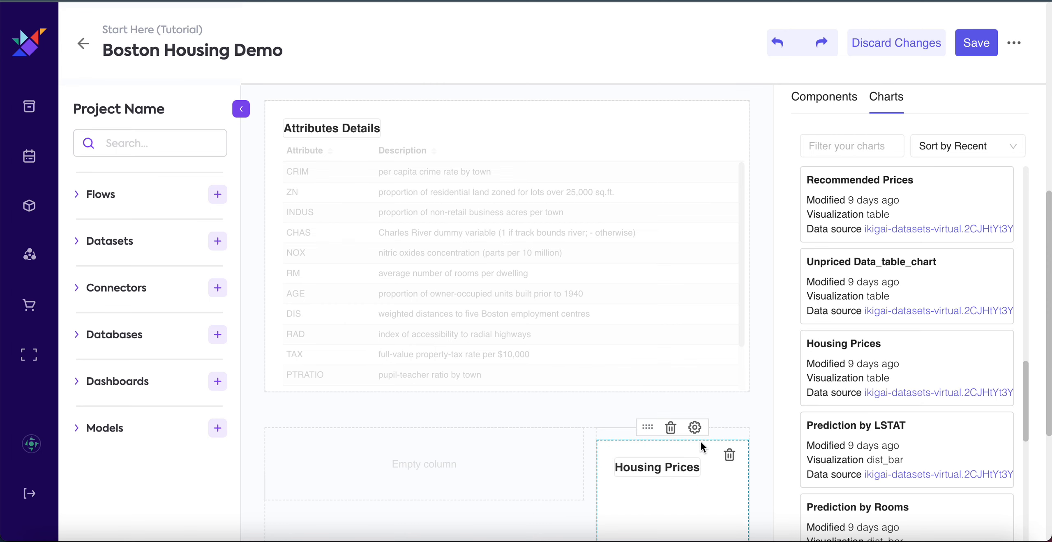
scroll(892, 330, "up", 8)
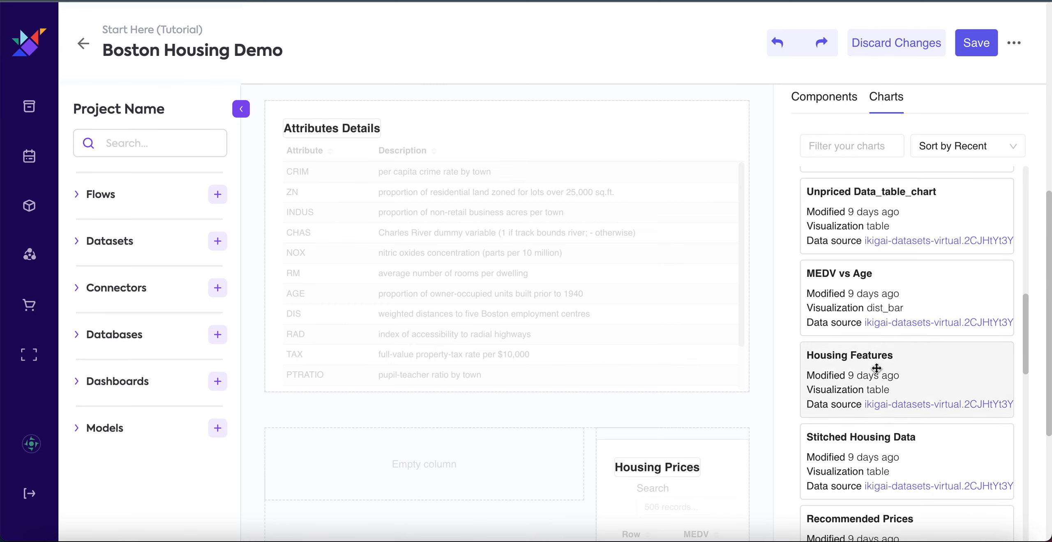
left_click_drag(868, 371, 440, 456)
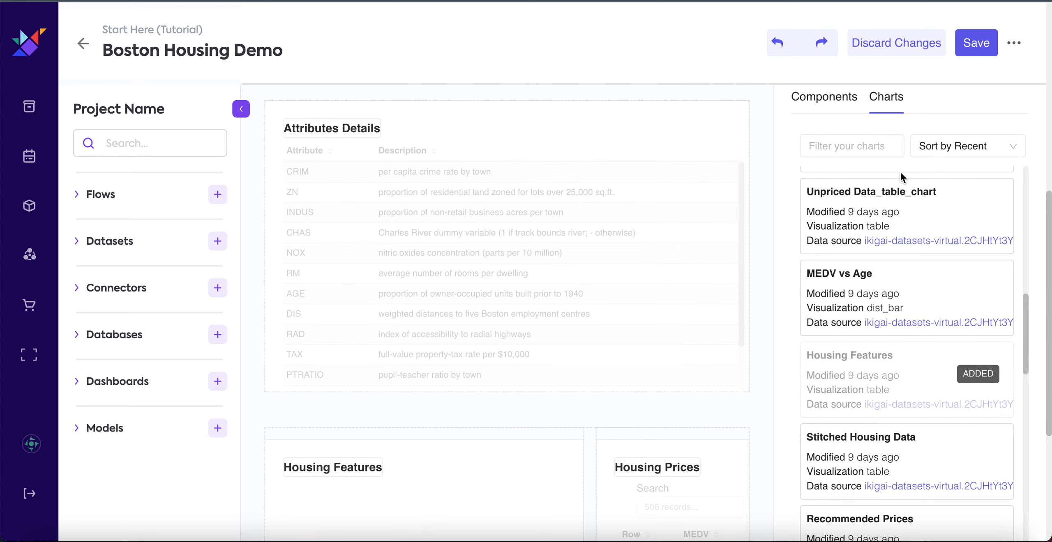
left_click(980, 47)
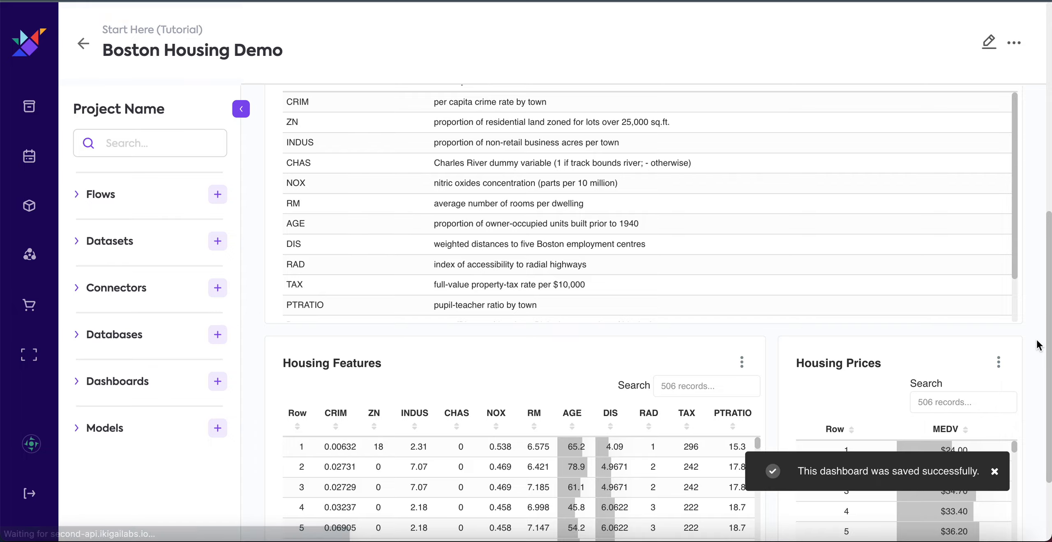
Examine the records in the Housing Features and Housing Prices tables and the options available for the Housing Features chart.
scroll(1038, 345, "down", 3)
scroll(587, 412, "down", 20)
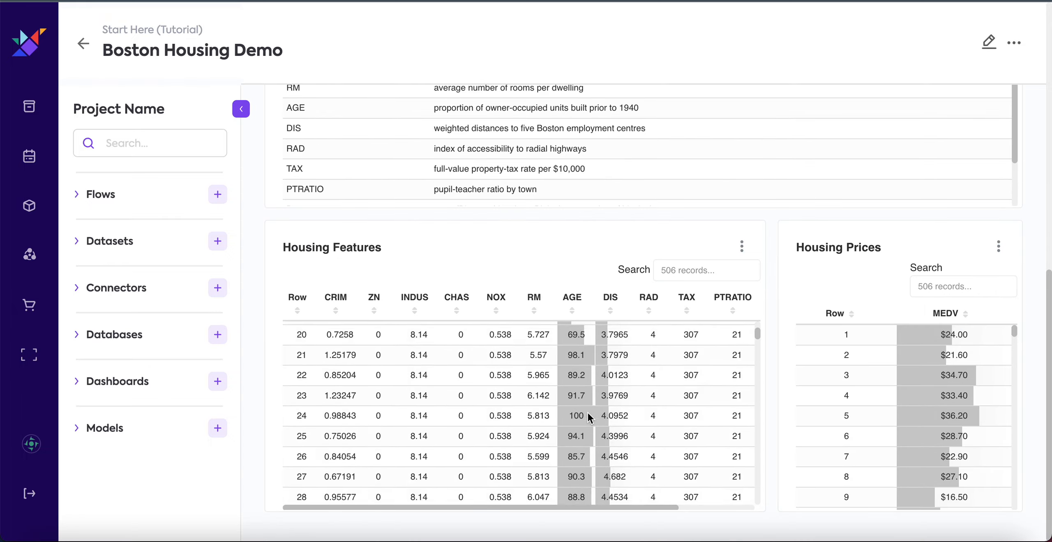
scroll(586, 411, "down", 10)
scroll(586, 411, "up", 20)
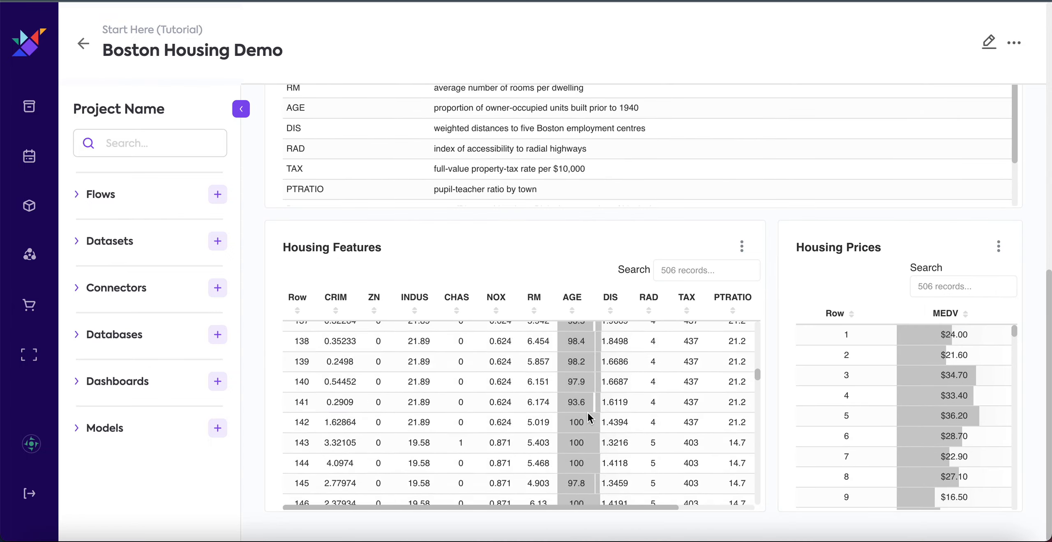
left_click(741, 247)
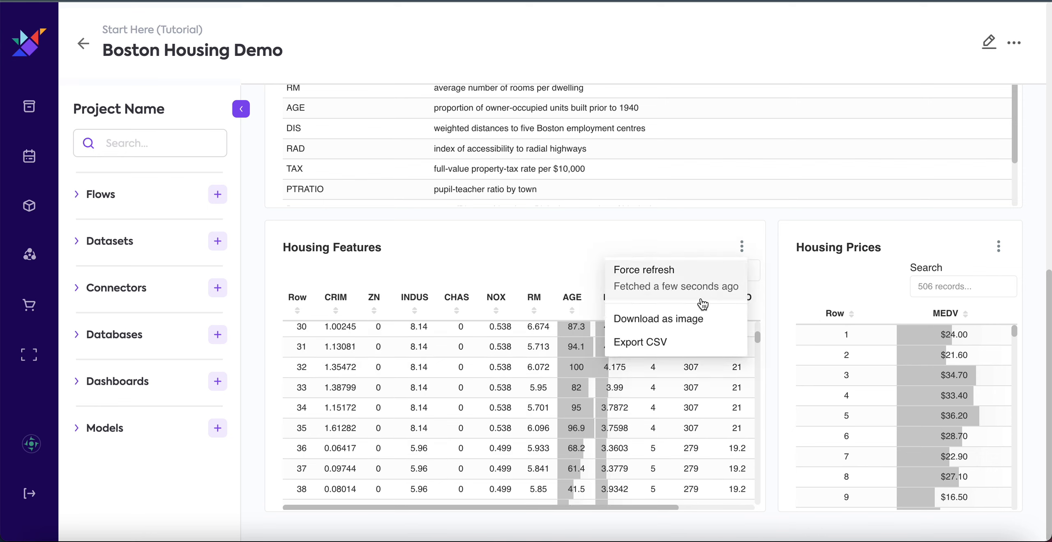
left_click(530, 260)
scroll(425, 377, "up", 5)
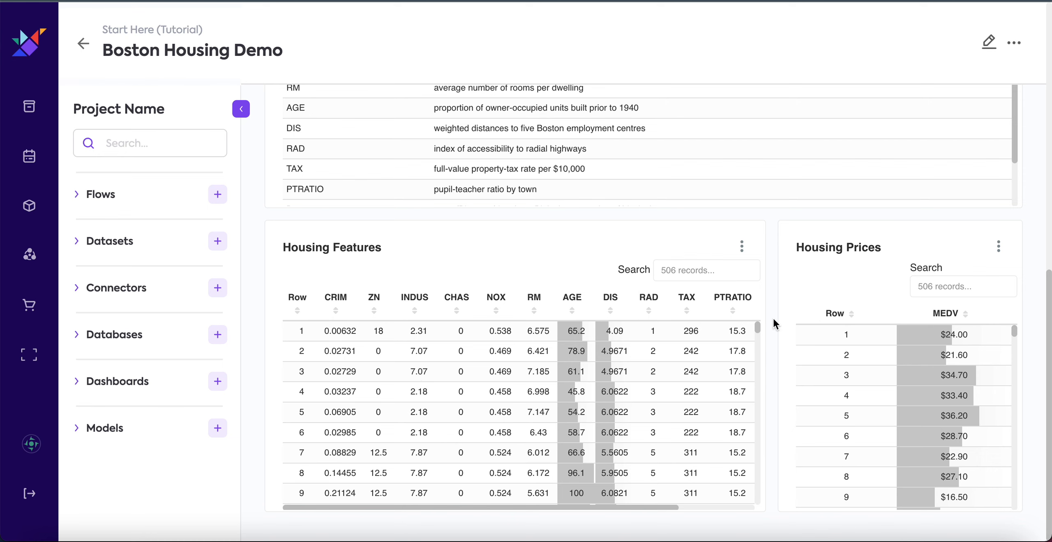
scroll(873, 436, "down", 1)
scroll(873, 436, "up", 1)
scroll(773, 328, "up", 10)
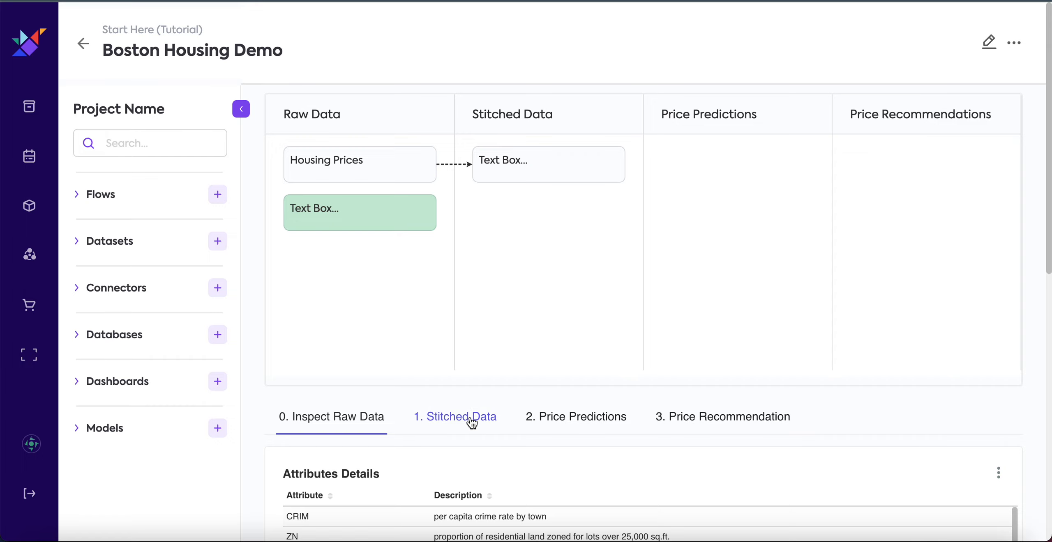
Add the Stitched Housing Data chart to the 1. Stitched Data tab and widen it to the full width of its row.
left_click(472, 419)
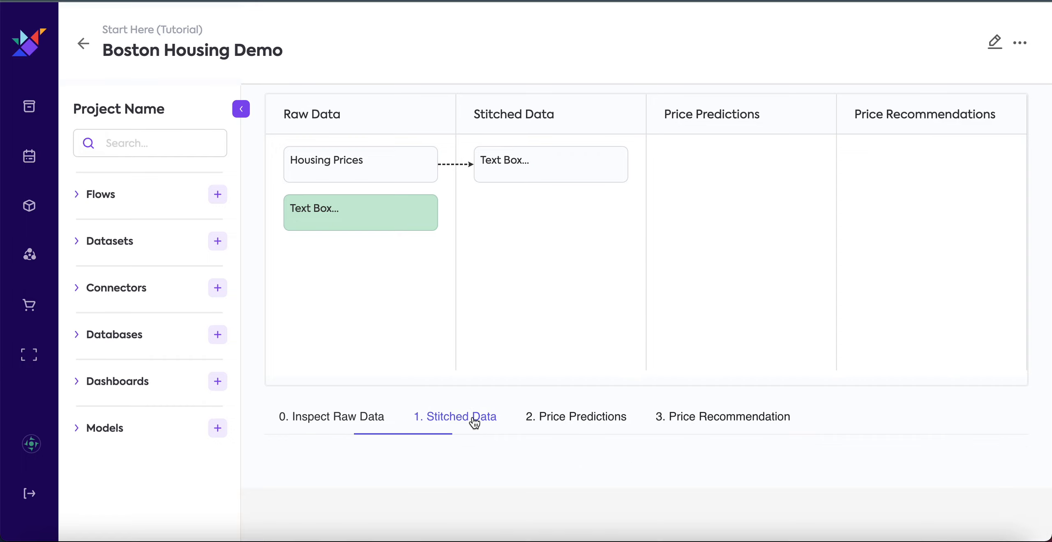
left_click(994, 42)
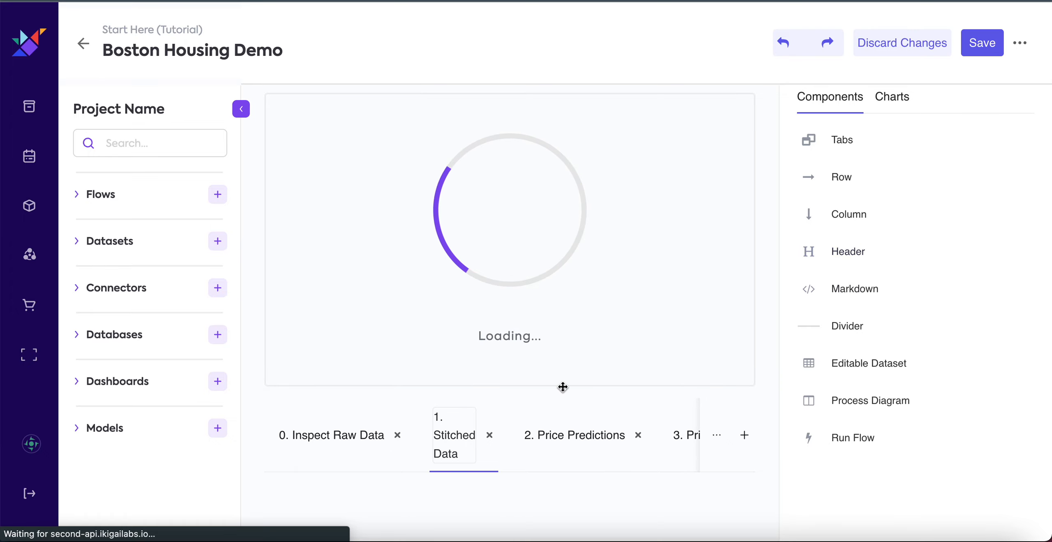
left_click(900, 102)
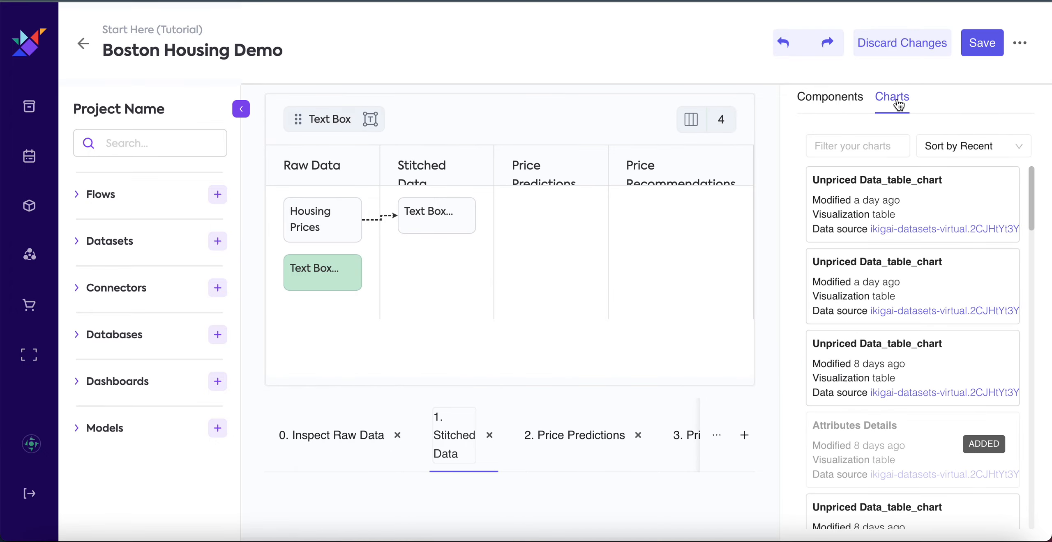
scroll(830, 407, "down", 5)
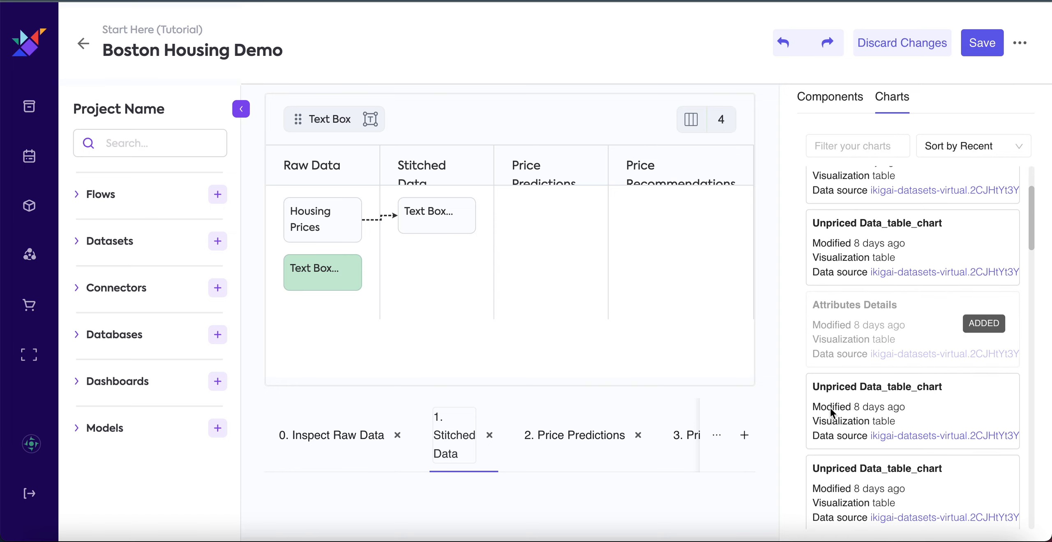
scroll(830, 411, "down", 4)
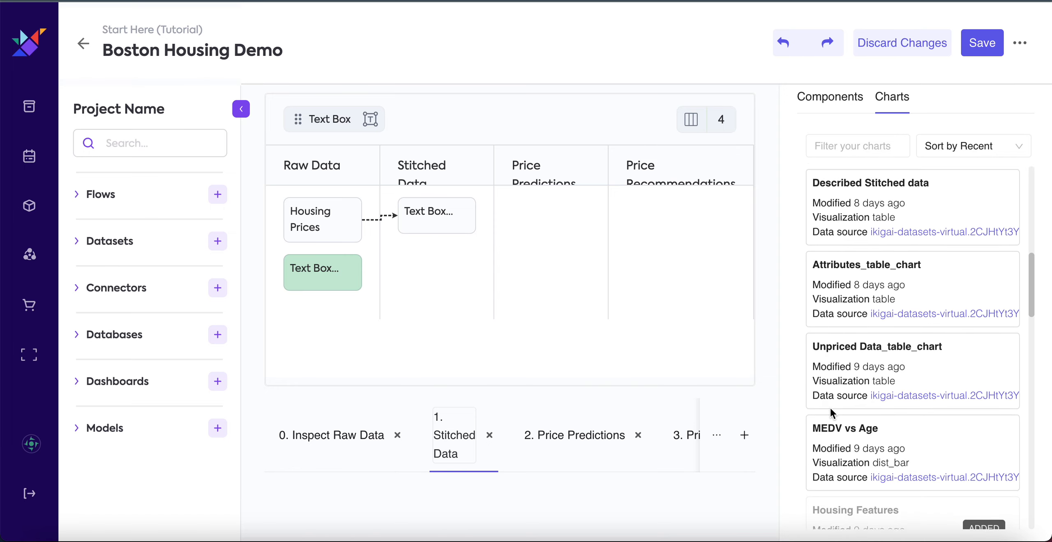
scroll(831, 412, "up", 5)
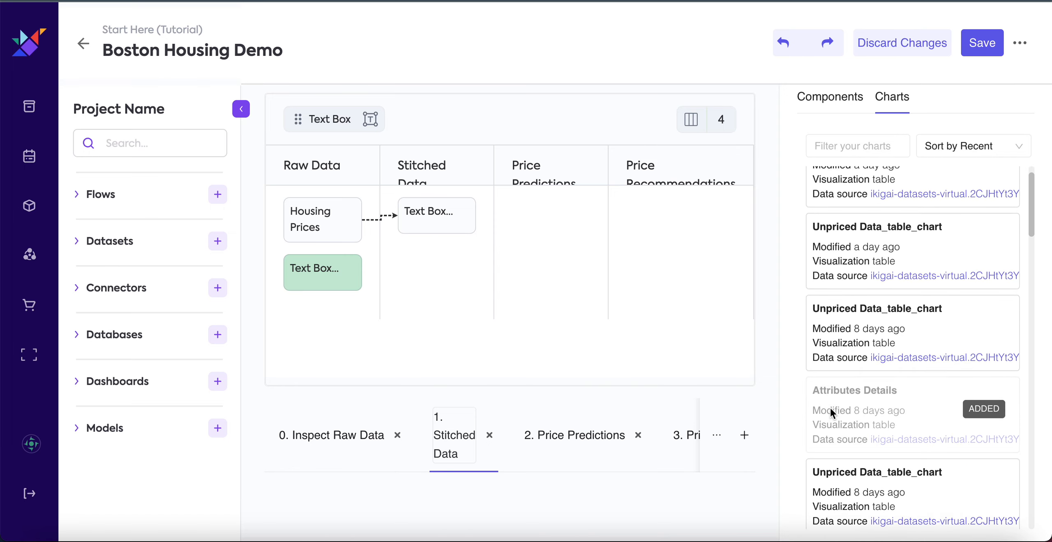
scroll(830, 409, "down", 8)
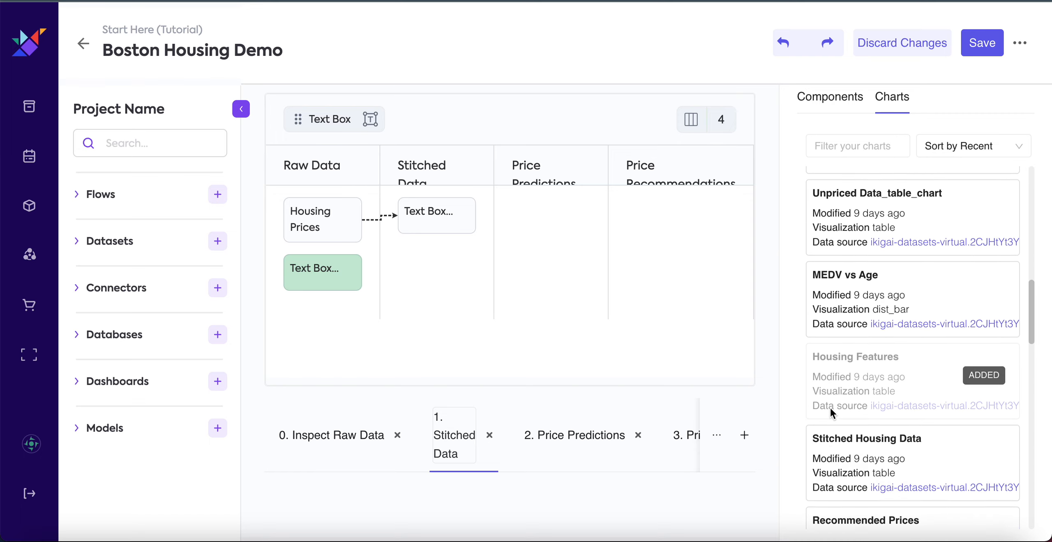
left_click_drag(912, 387, 754, 449)
scroll(599, 481, "down", 2)
scroll(534, 479, "down", 5)
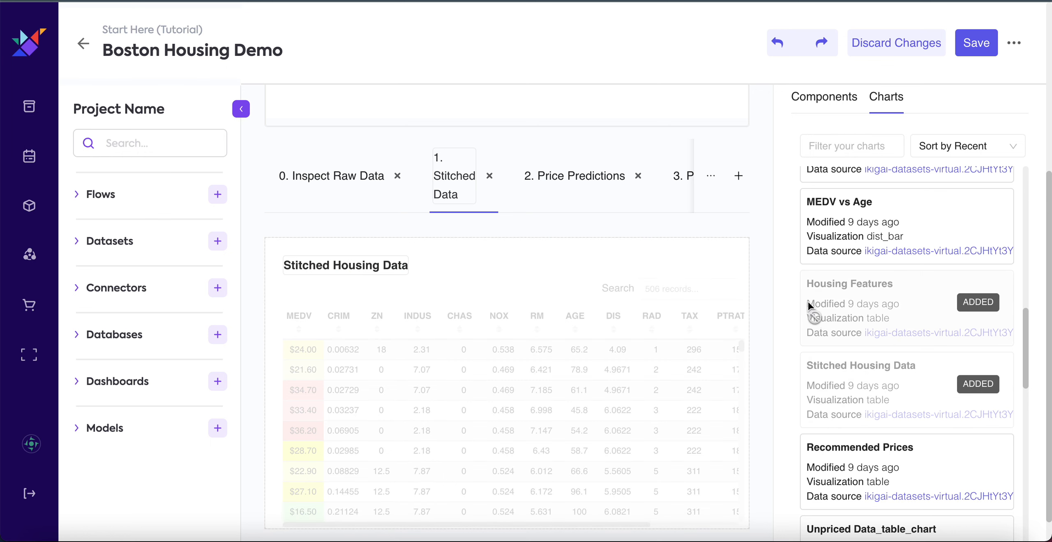
Place the Described Stitched data chart below the Stitched Housing Data chart and save the dashboard.
scroll(870, 273, "up", 7)
scroll(869, 273, "up", 2)
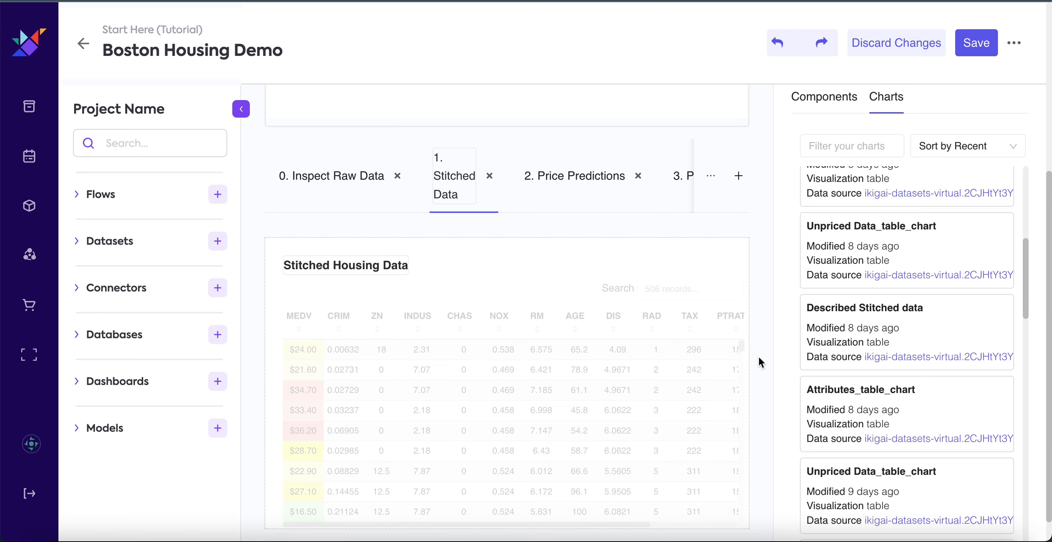
scroll(758, 357, "down", 1)
left_click_drag(881, 330, 493, 499)
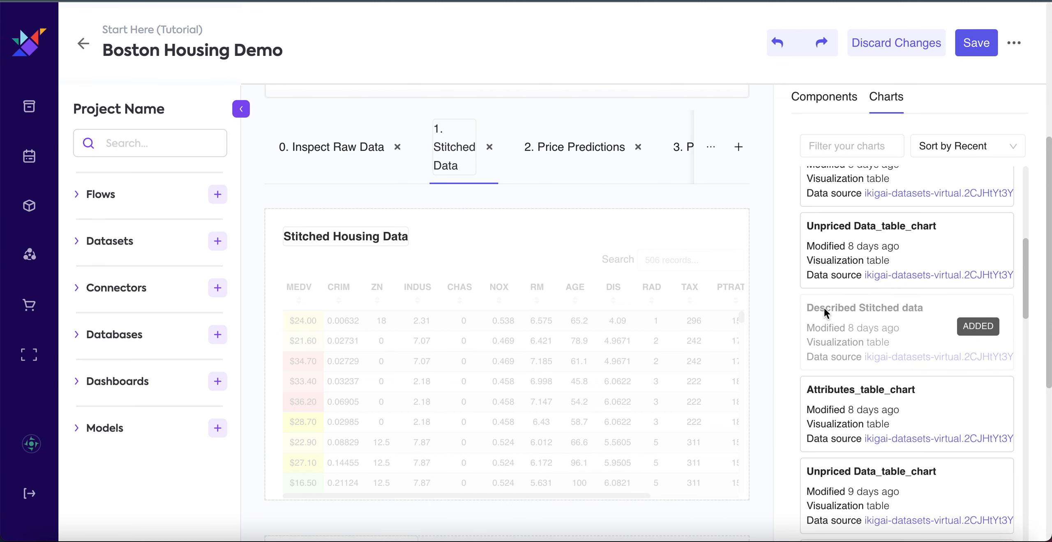
left_click(980, 51)
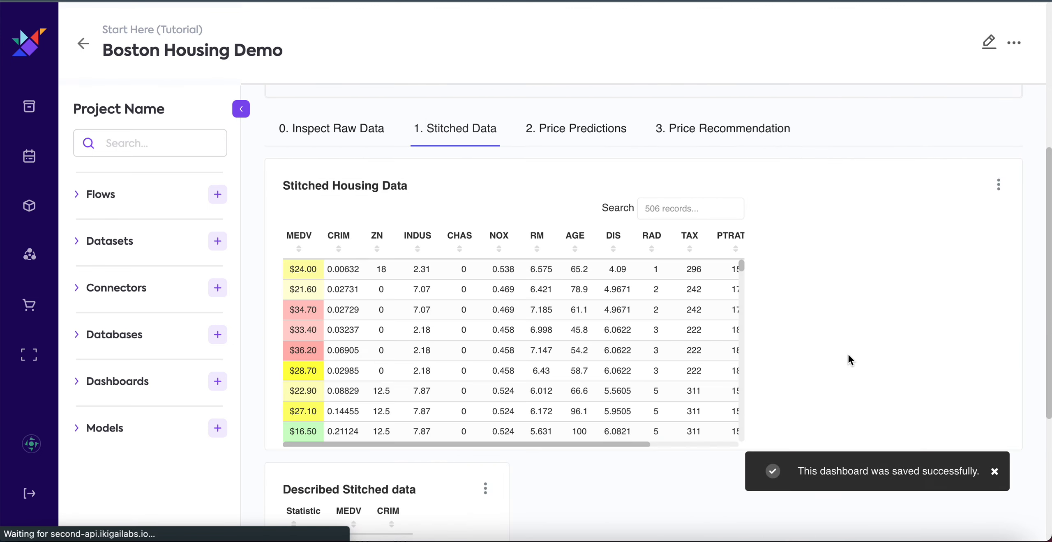
Widen the Described Stitched data chart to the full width of its row and save the dashboard.
scroll(1010, 415, "down", 2)
scroll(1011, 416, "up", 1)
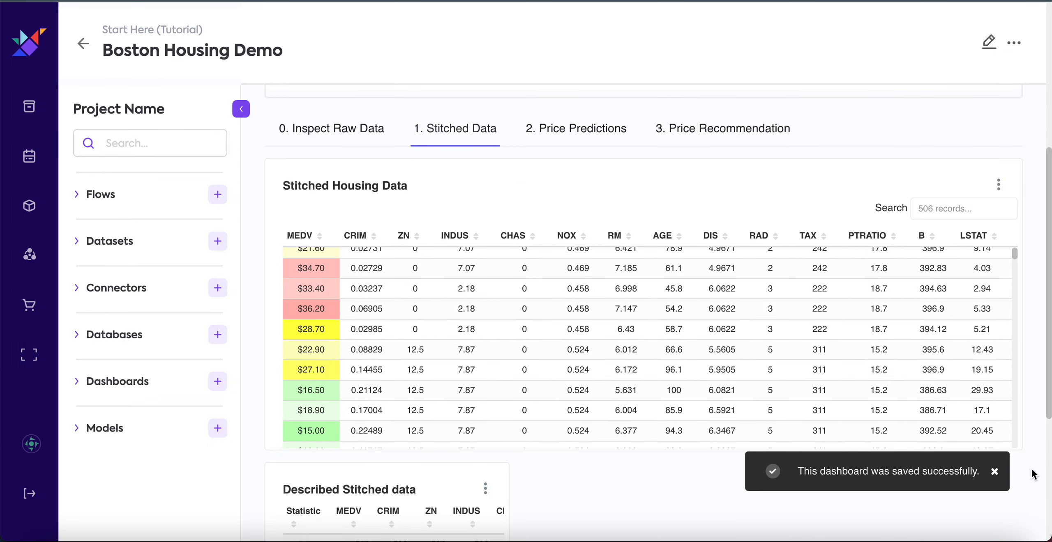
scroll(1033, 474, "down", 5)
left_click(988, 41)
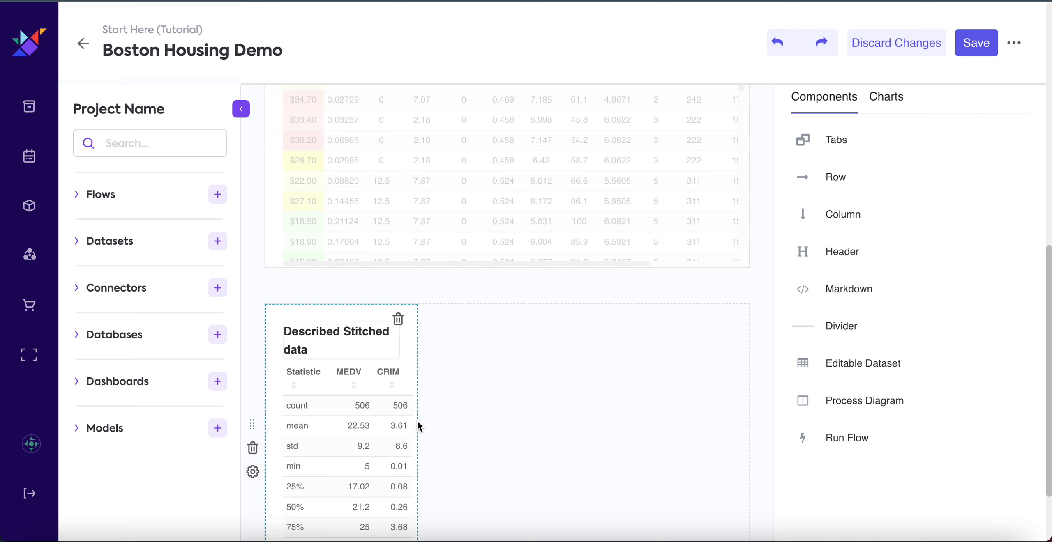
left_click_drag(418, 426, 753, 418)
left_click(976, 43)
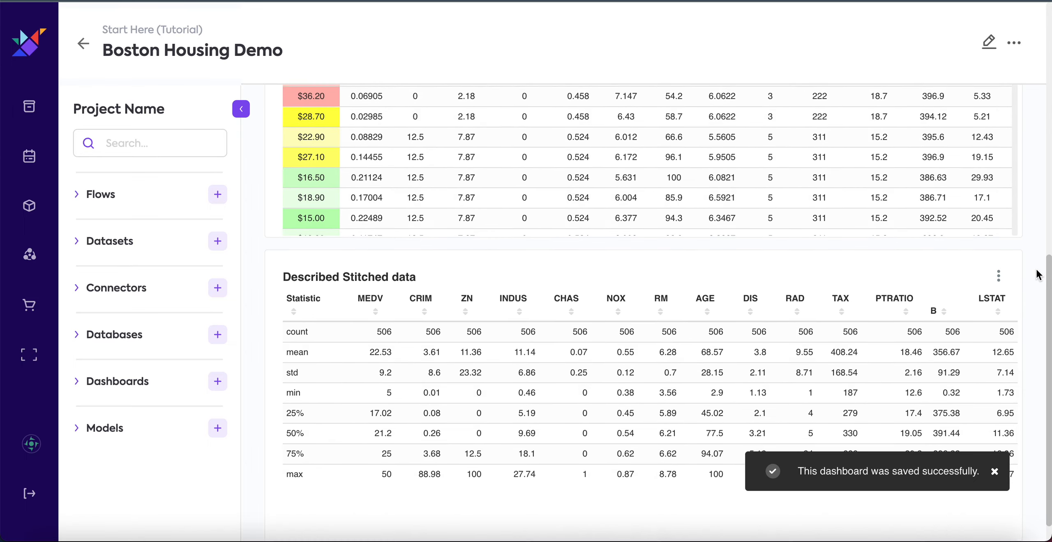
Add the Prediction by LSTAT chart to the 2. Price Predictions tab and widen it to the full width of its row.
scroll(260, 280, "up", 9)
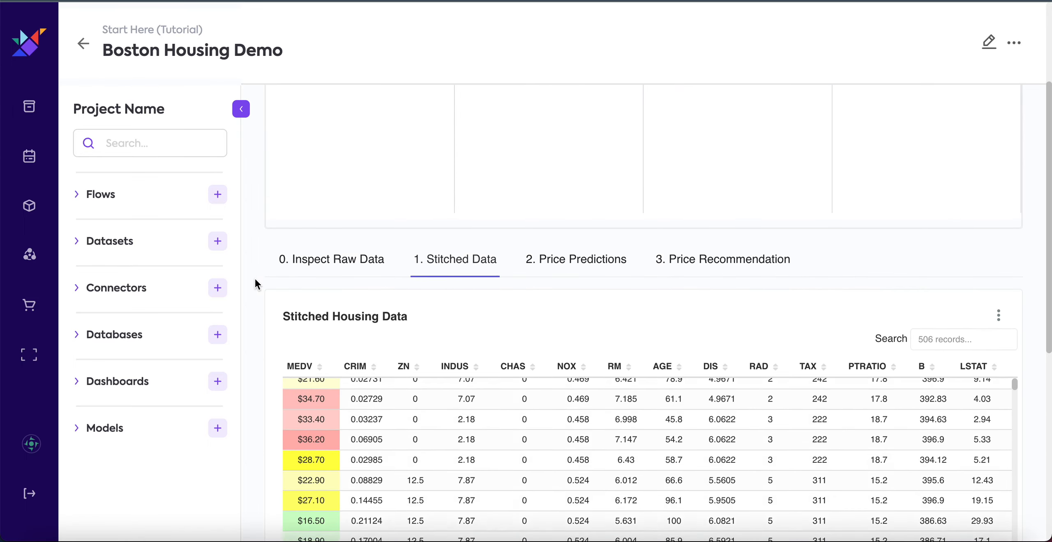
scroll(255, 305, "up", 1)
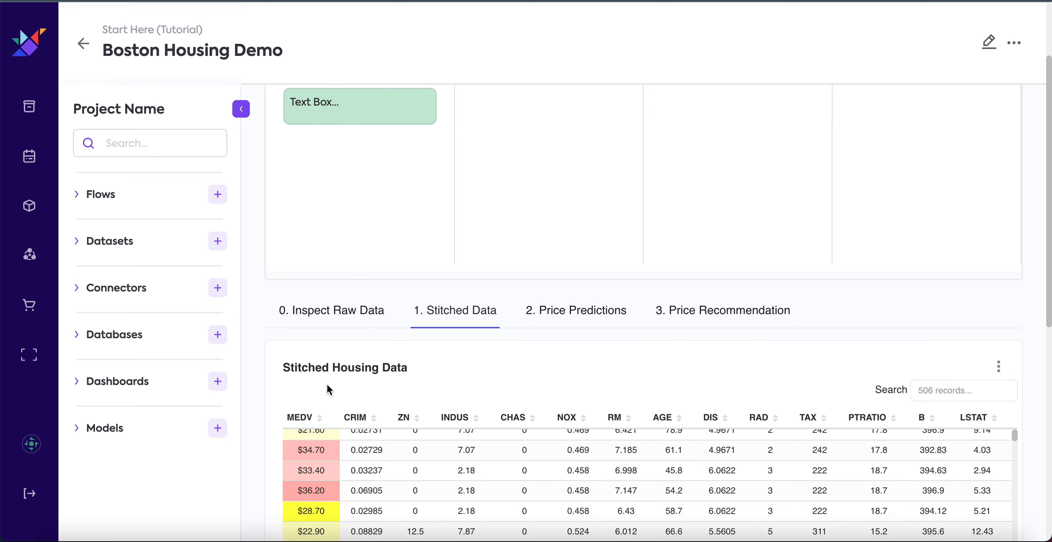
scroll(259, 372, "up", 1)
scroll(259, 372, "down", 4)
scroll(422, 406, "up", 1)
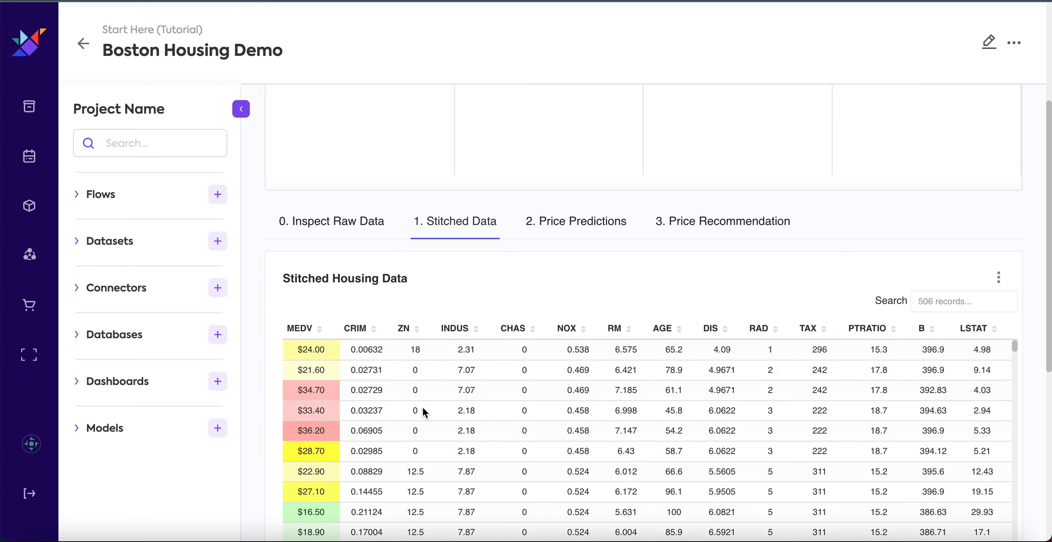
left_click(587, 225)
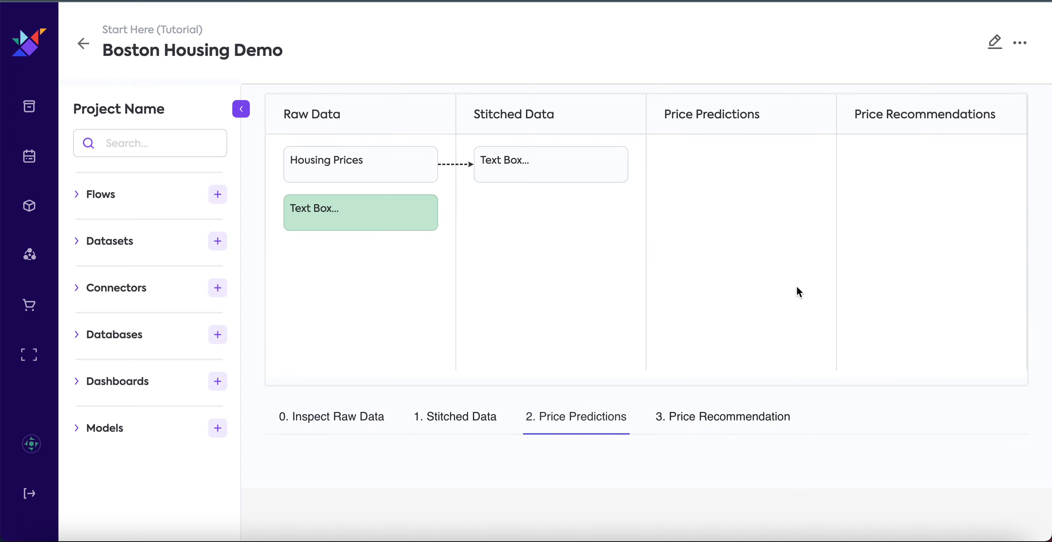
left_click(997, 43)
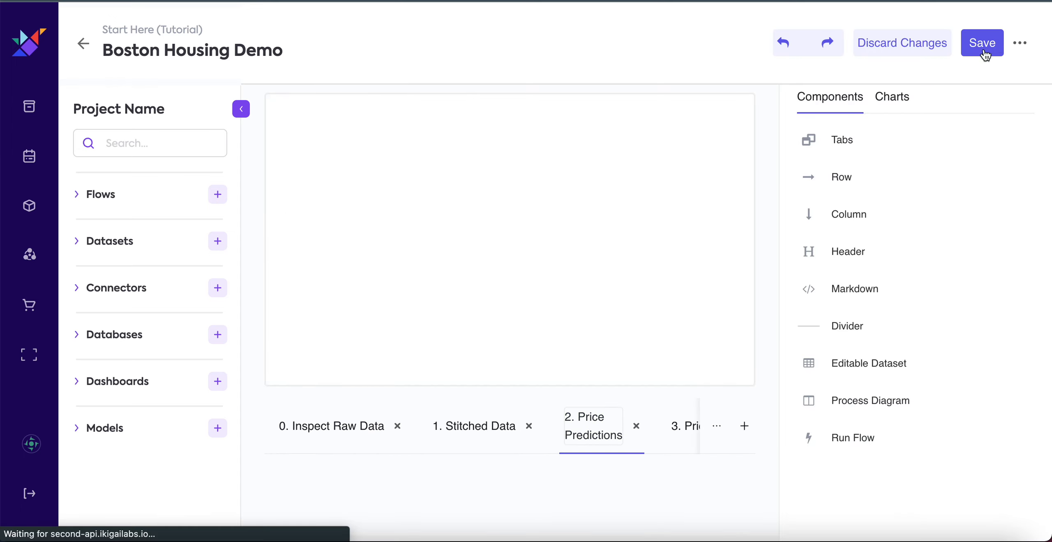
left_click(893, 102)
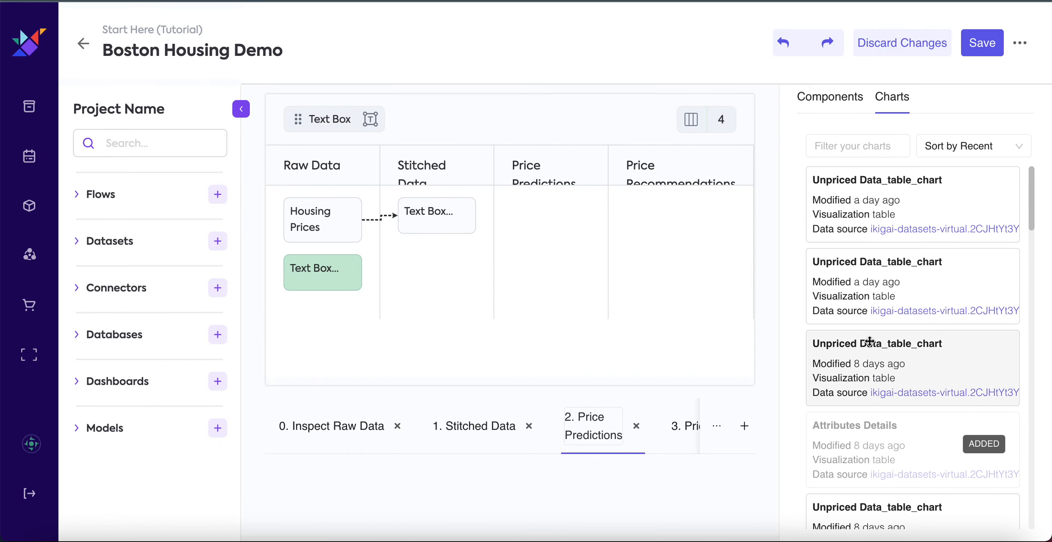
scroll(762, 391, "down", 1)
scroll(909, 358, "down", 9)
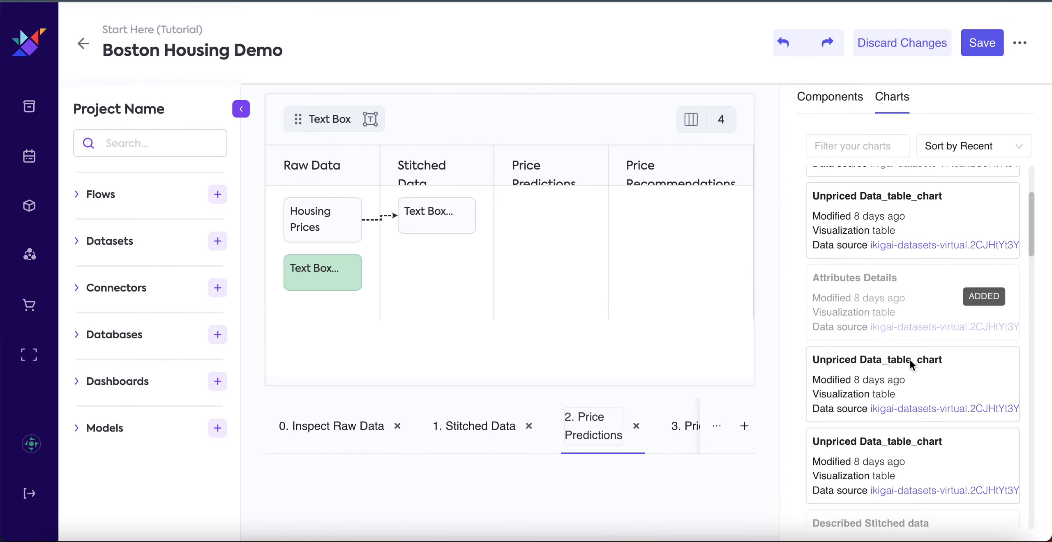
scroll(909, 358, "down", 10)
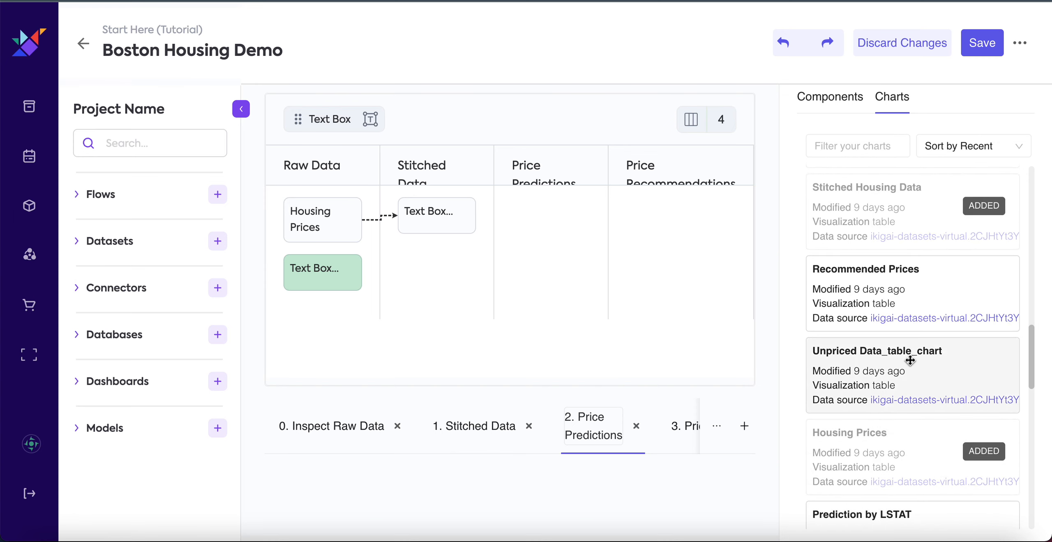
scroll(909, 359, "down", 4)
left_click_drag(948, 336, 559, 453)
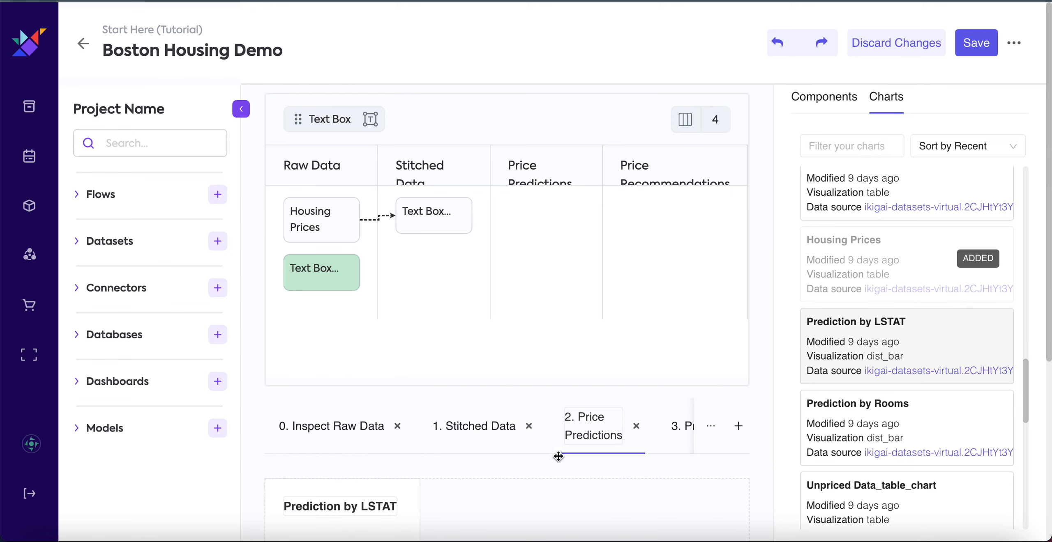
scroll(664, 460, "down", 5)
left_click_drag(420, 413, 765, 419)
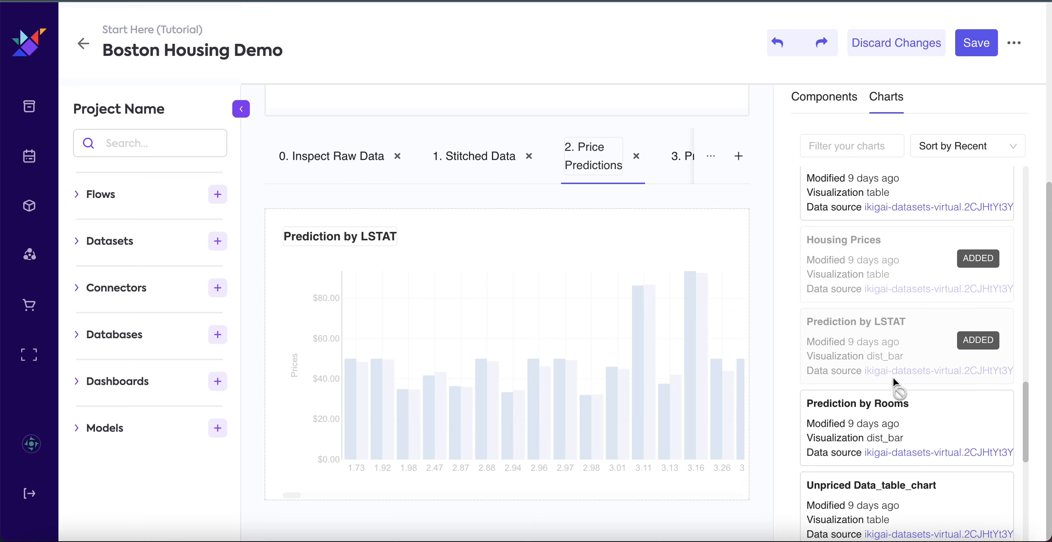
Add the Prediction by Rooms chart below the Prediction by LSTAT chart at full row width and save the dashboard.
left_click_drag(883, 423, 575, 496)
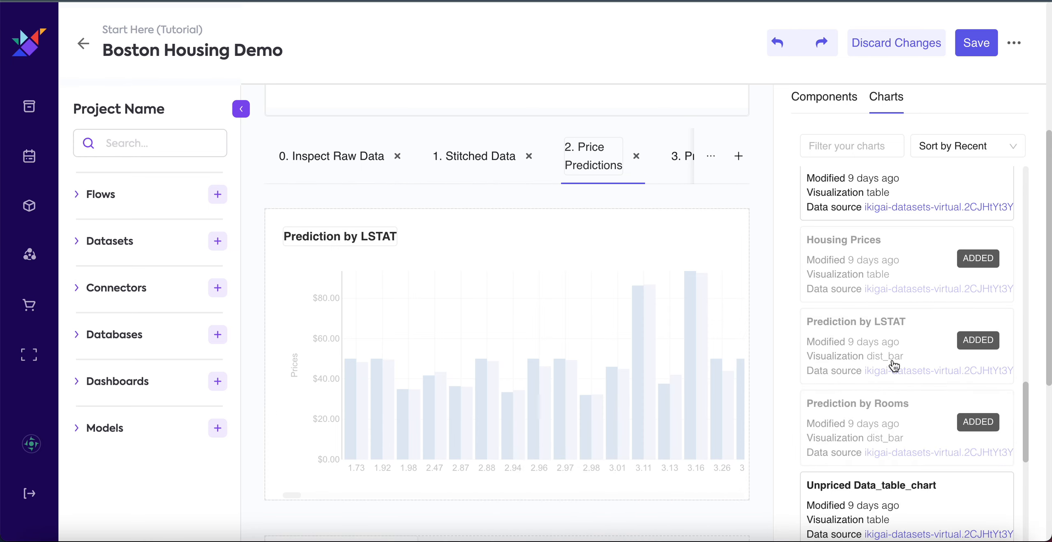
scroll(770, 308, "down", 8)
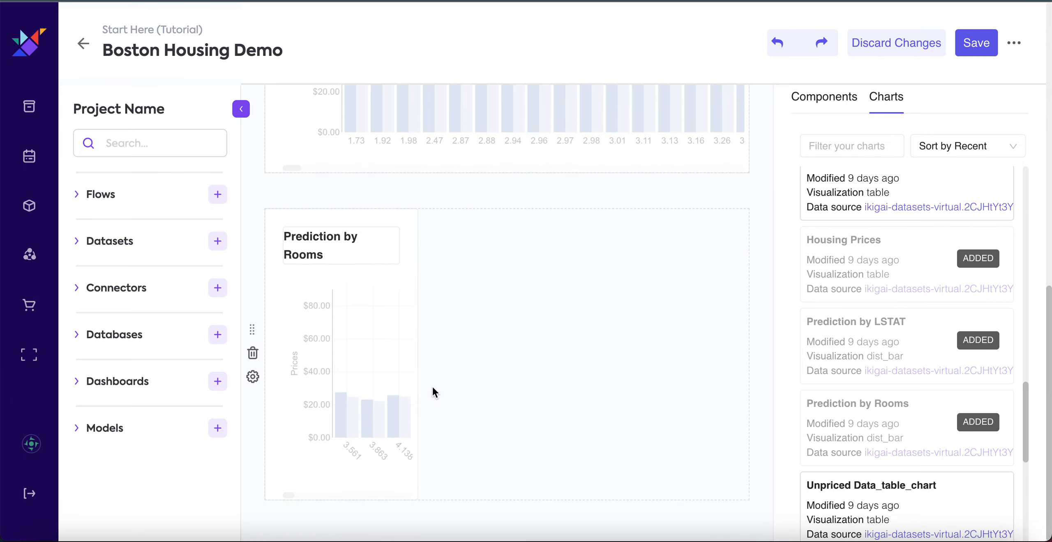
left_click_drag(418, 389, 749, 388)
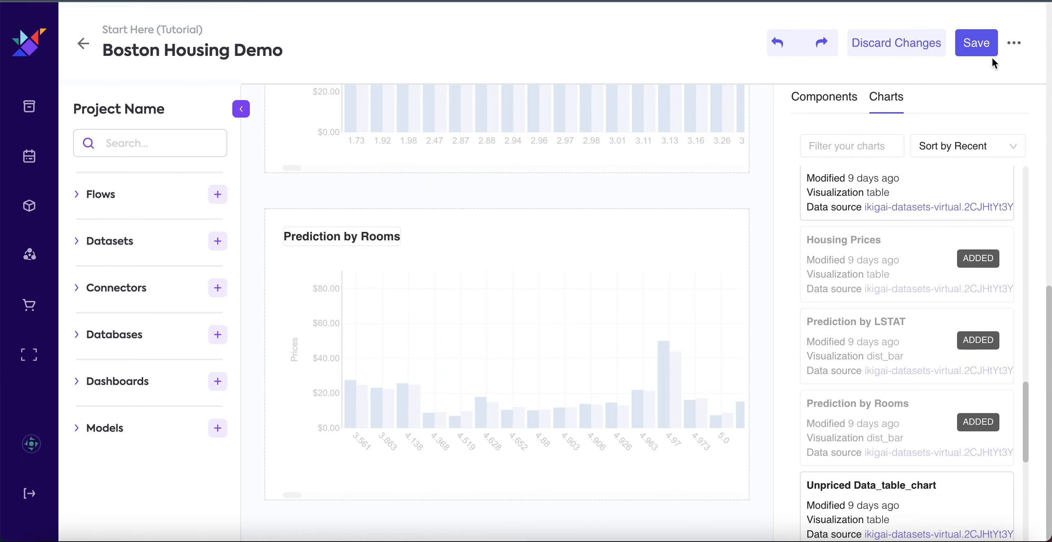
left_click(973, 54)
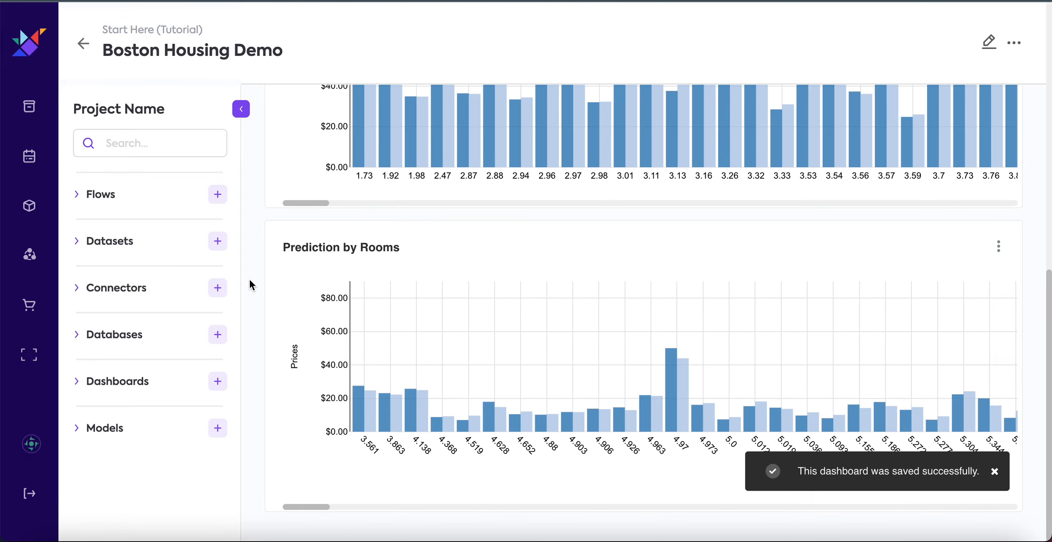
Examine the actual and predicted prices along the Prediction by LSTAT and Prediction by Rooms charts.
scroll(250, 280, "up", 5)
scroll(250, 281, "up", 2)
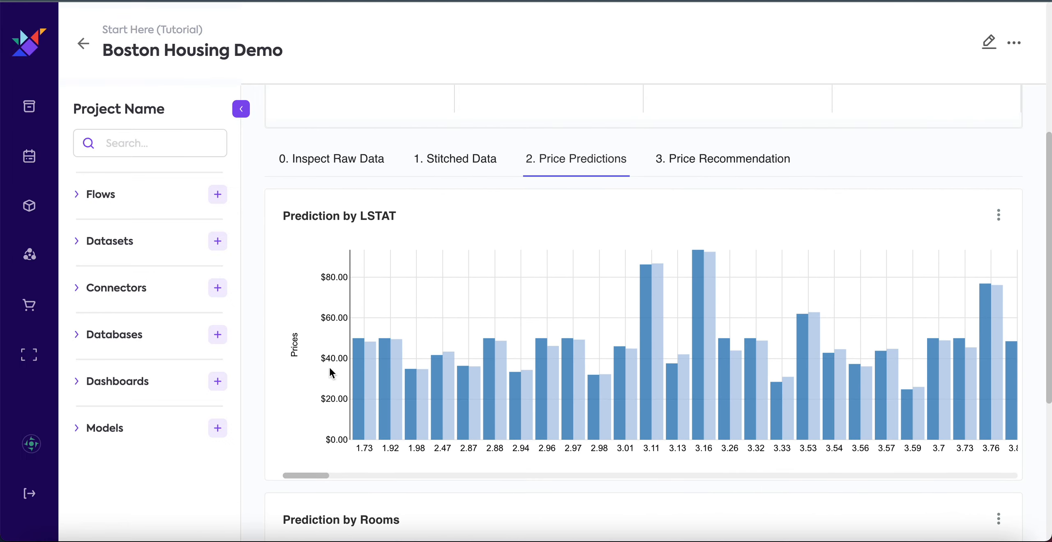
mouse_move(356, 371)
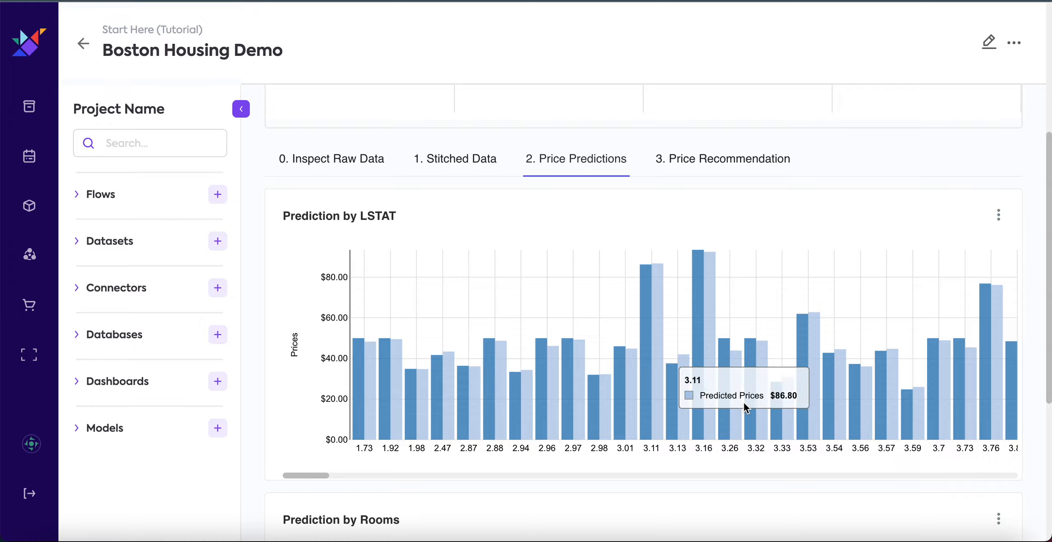
scroll(872, 388, "right", 10)
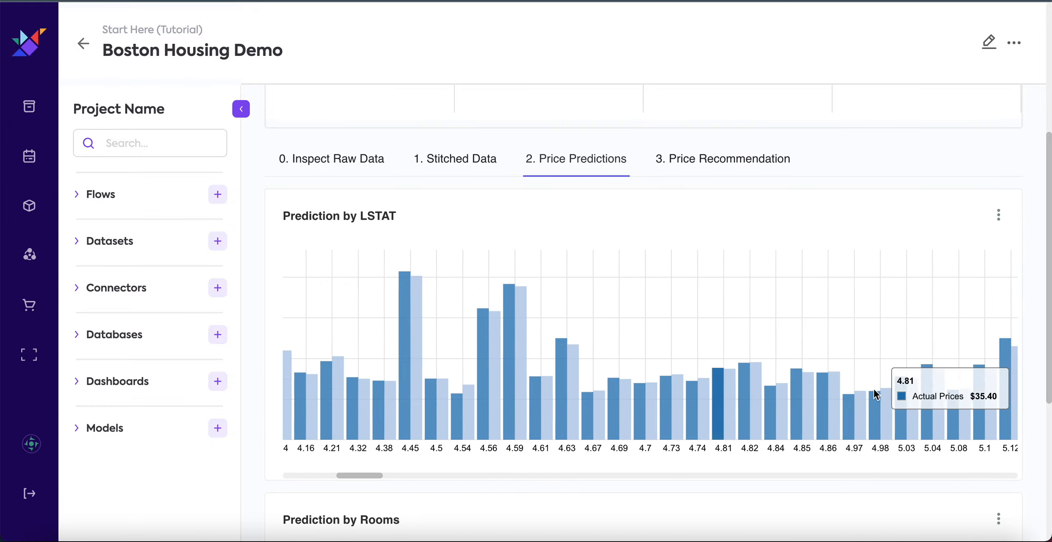
scroll(873, 390, "right", 15)
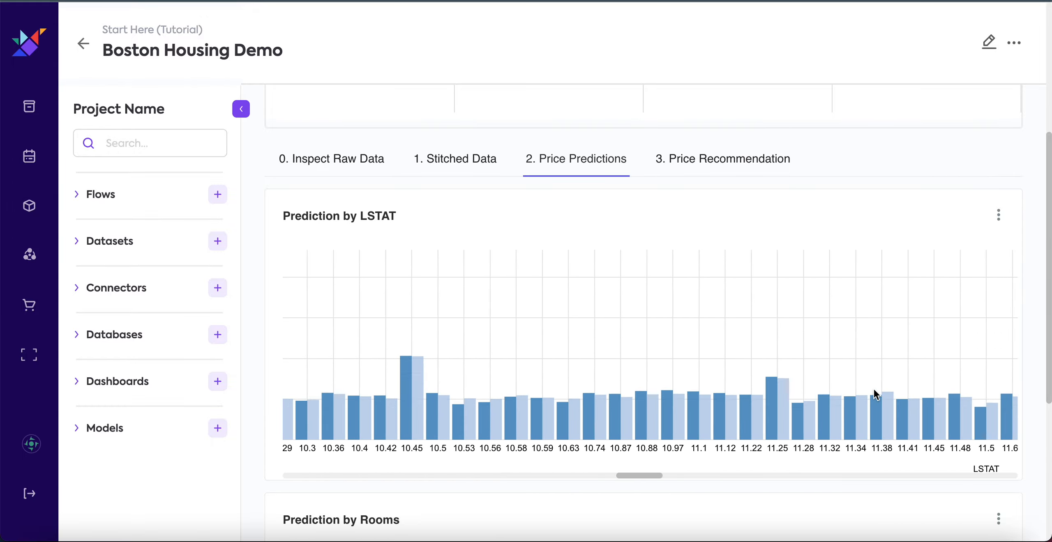
scroll(874, 390, "left", 20)
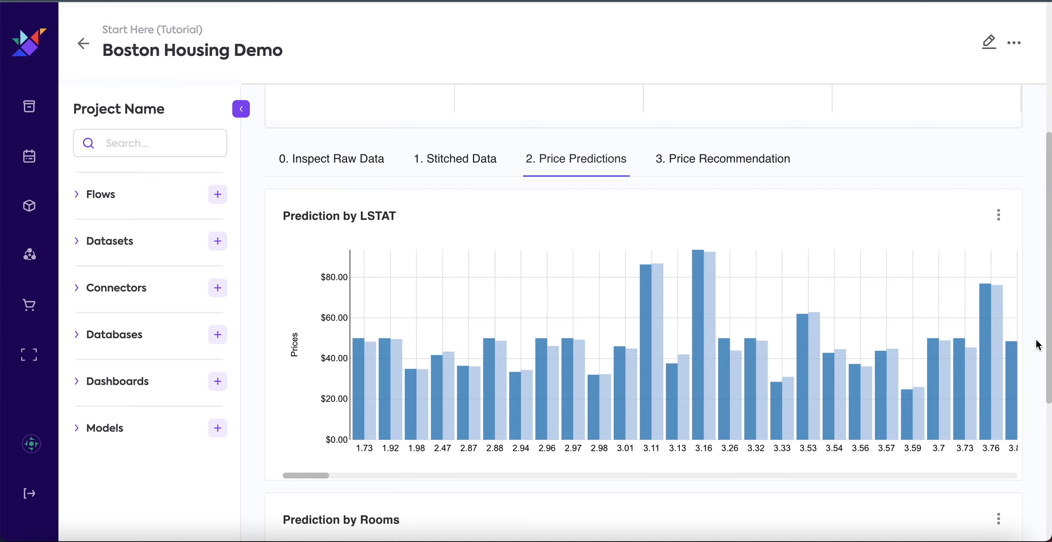
scroll(1037, 345, "down", 7)
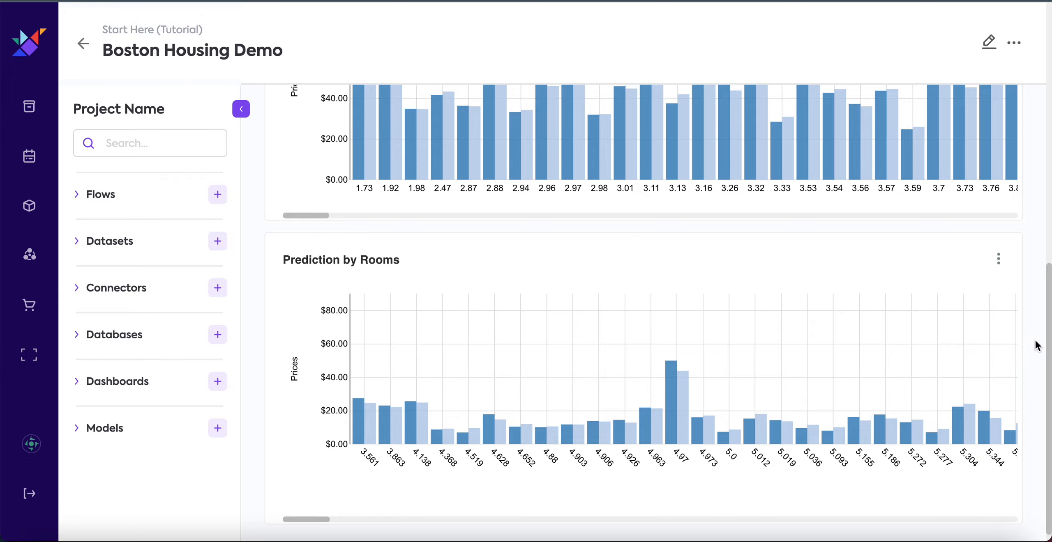
scroll(842, 393, "right", 10)
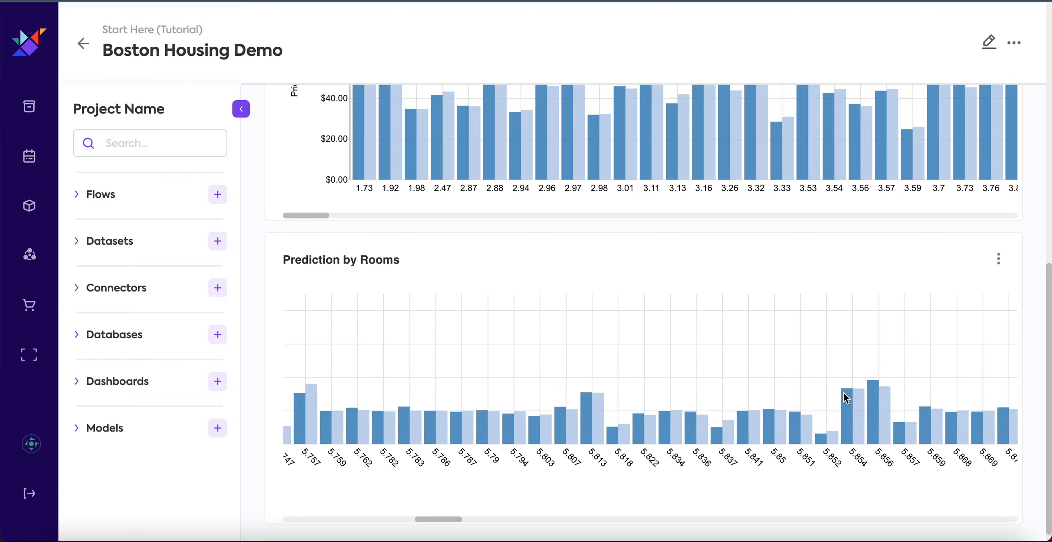
Open the 3. Price Recommendation tab for editing and add an Editable Dataset component to it.
scroll(843, 394, "left", 20)
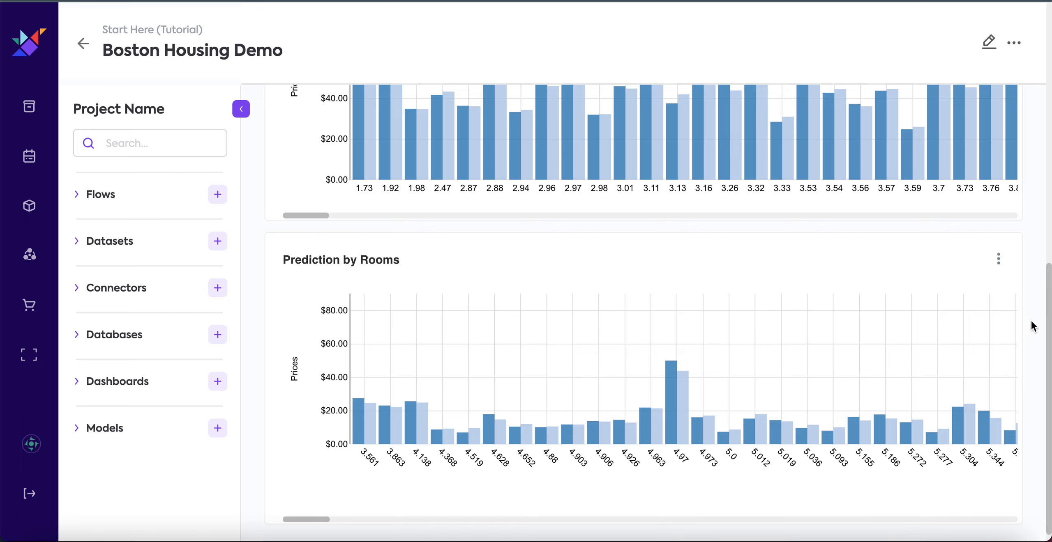
scroll(1032, 322, "up", 4)
scroll(1031, 327, "up", 10)
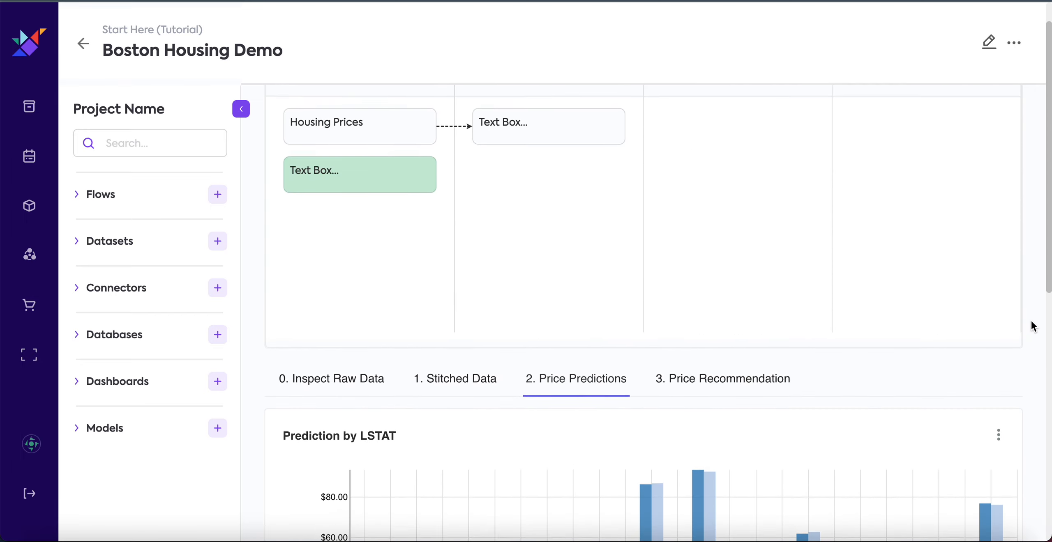
left_click(746, 408)
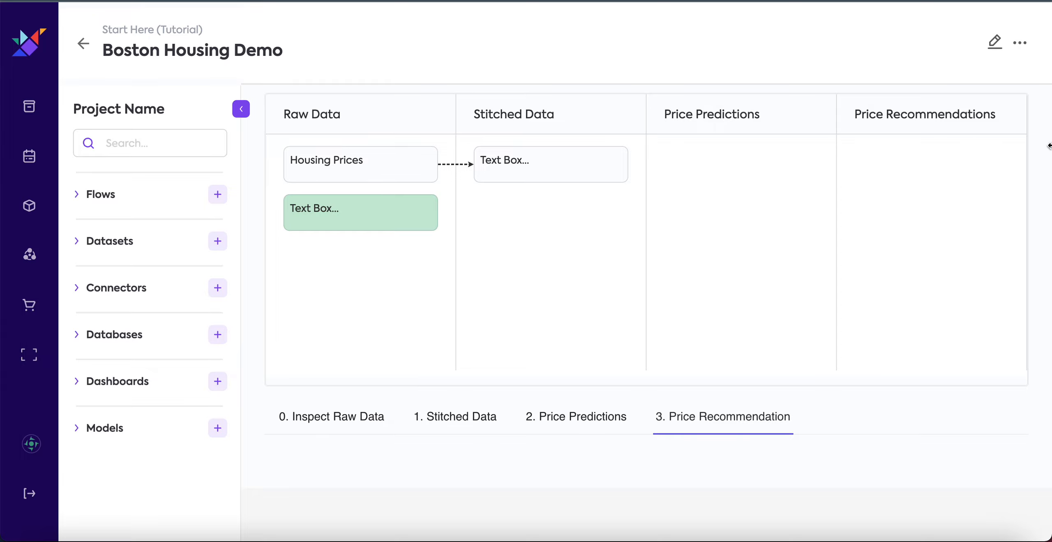
left_click(994, 42)
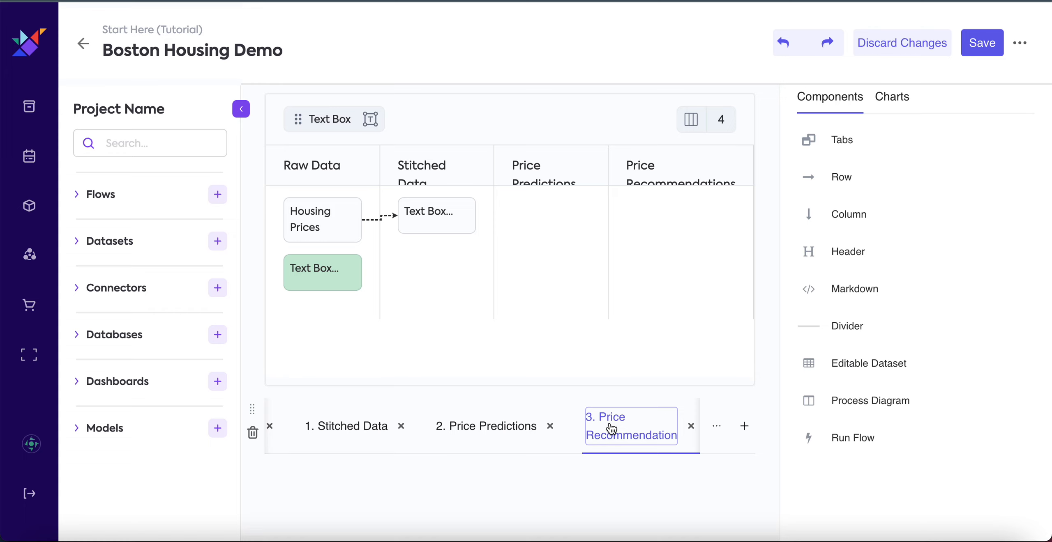
left_click(888, 104)
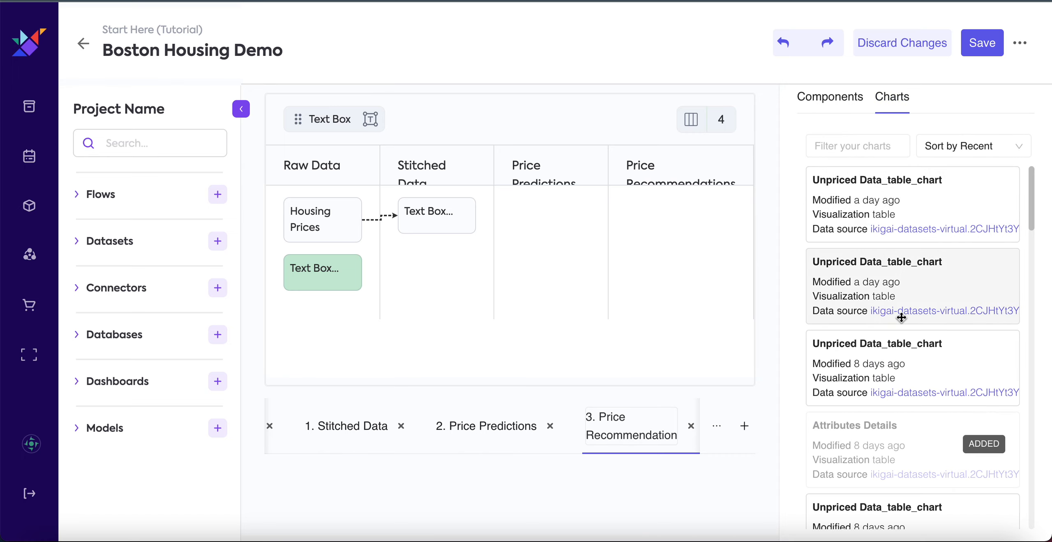
left_click(835, 114)
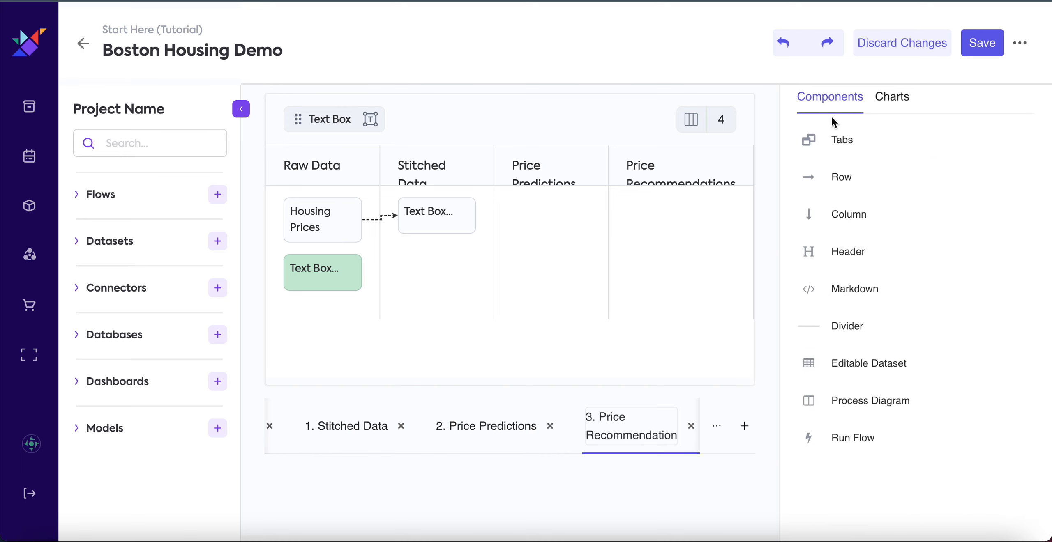
scroll(761, 378, "down", 2)
left_click_drag(879, 366, 582, 458)
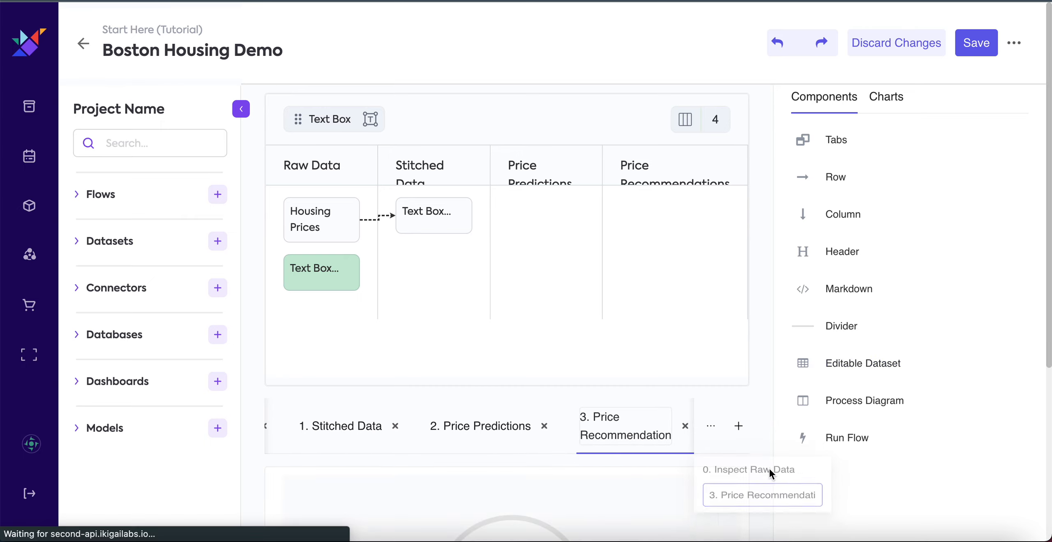
Generate the editable dataset as a Single table using Unpriced Data and save the dashboard.
scroll(762, 447, "down", 6)
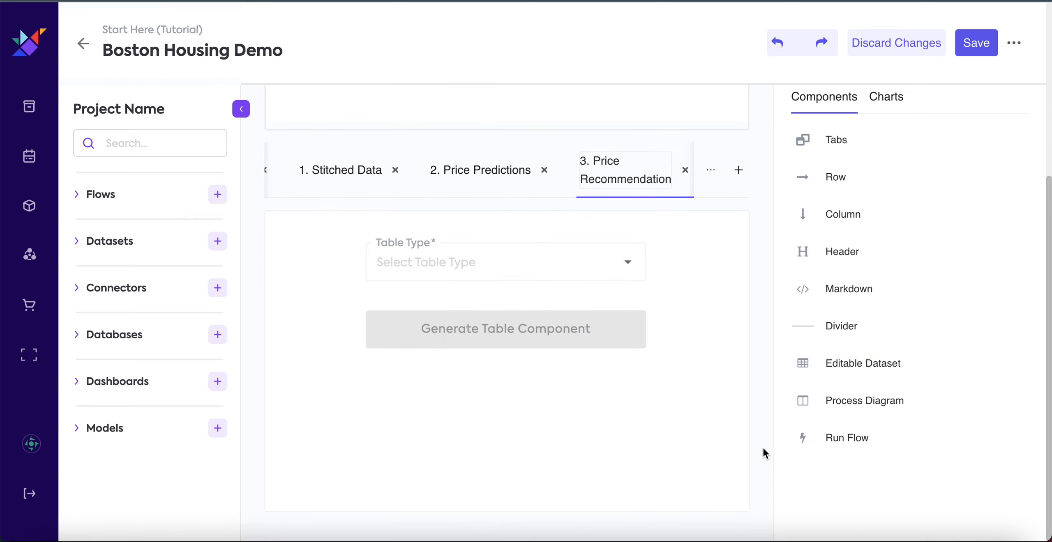
left_click(505, 267)
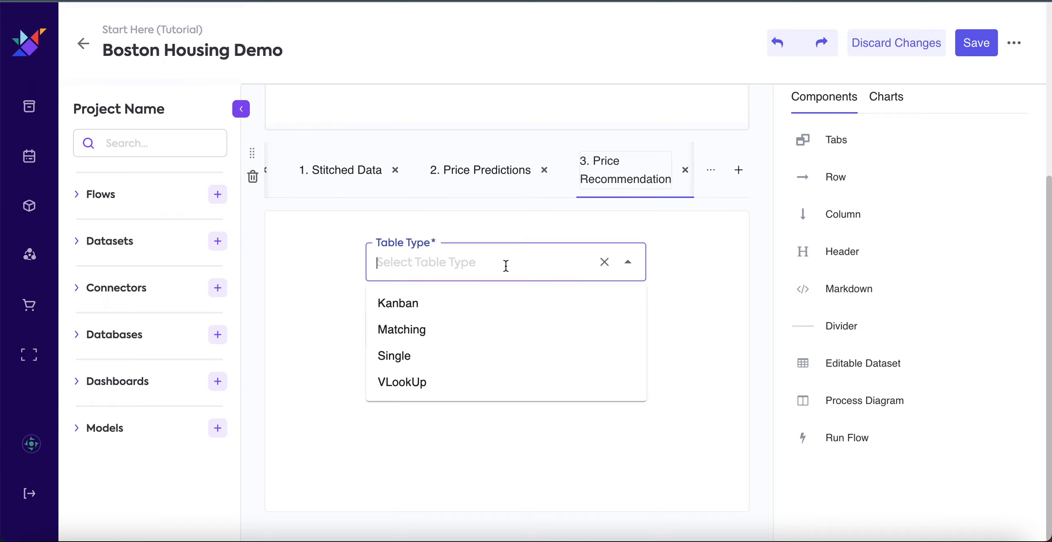
left_click(405, 356)
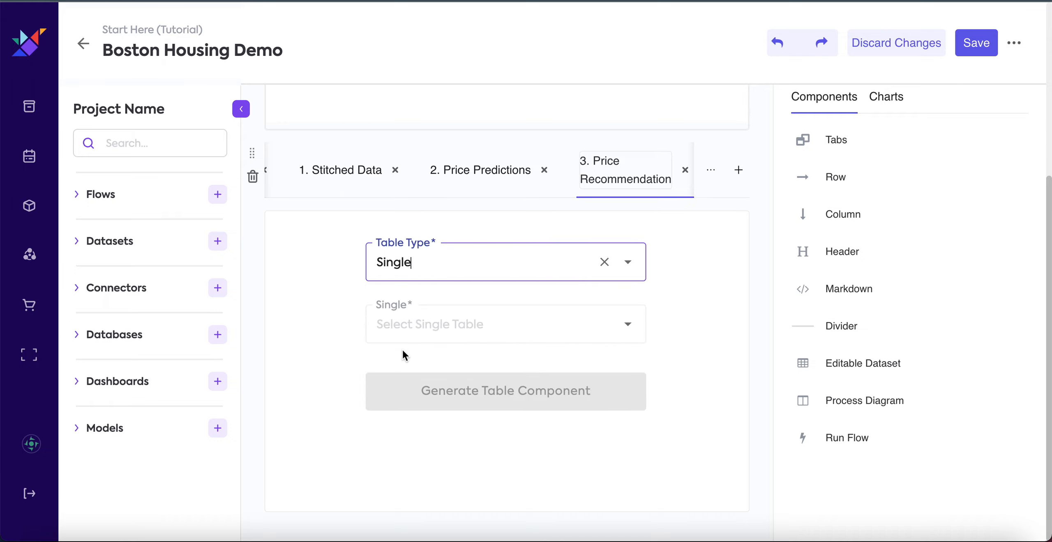
left_click(393, 319)
scroll(431, 429, "down", 3)
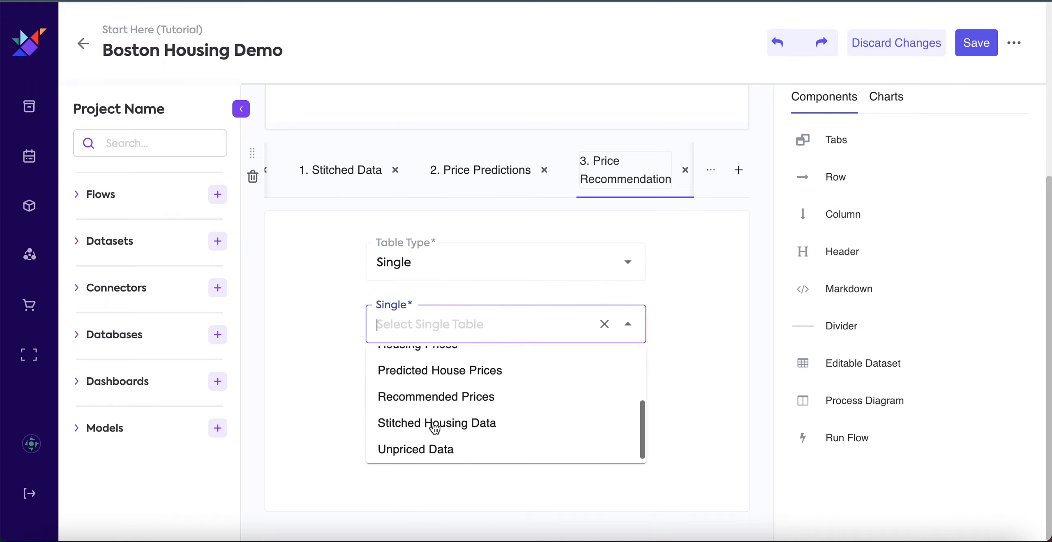
left_click(424, 449)
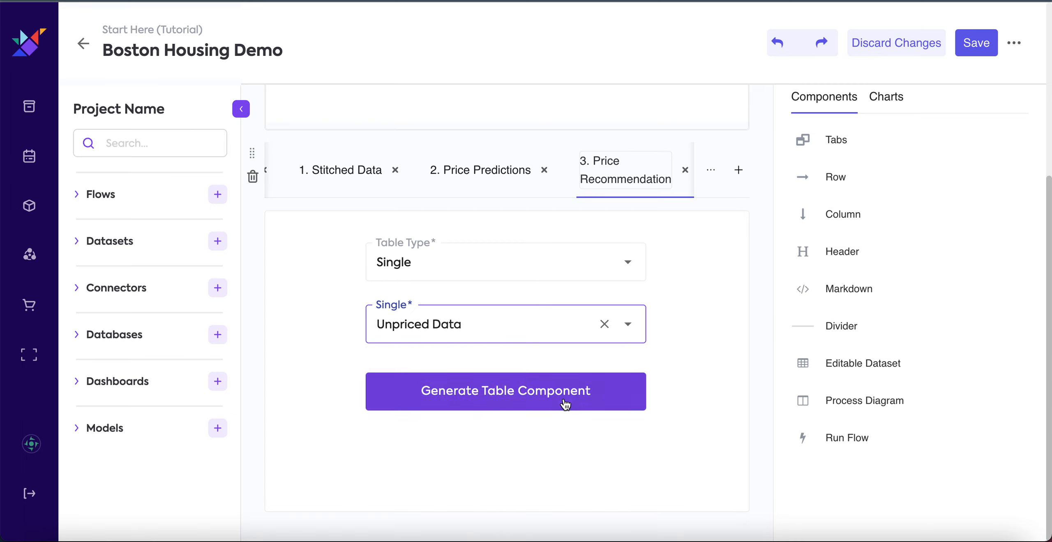
left_click(550, 400)
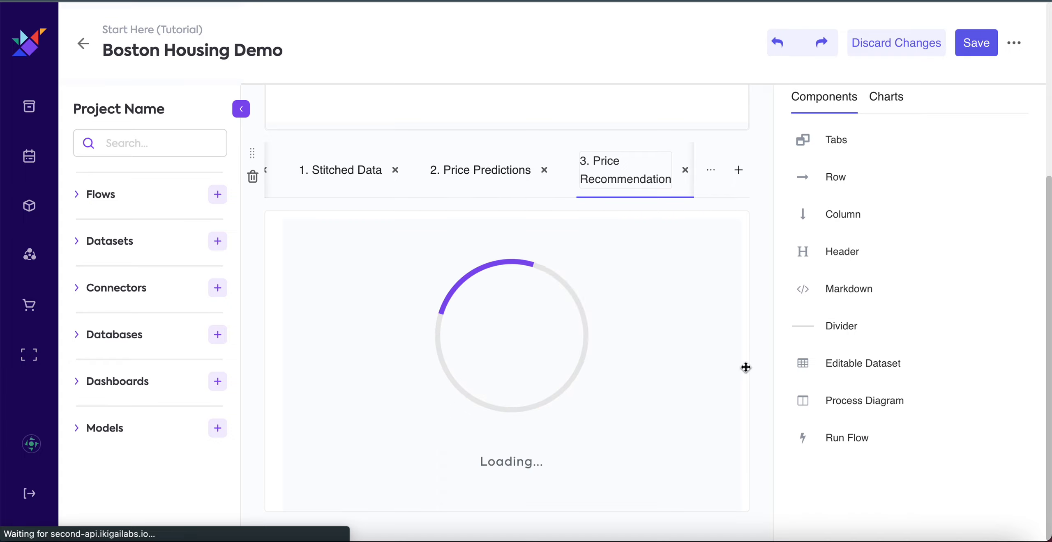
left_click(976, 44)
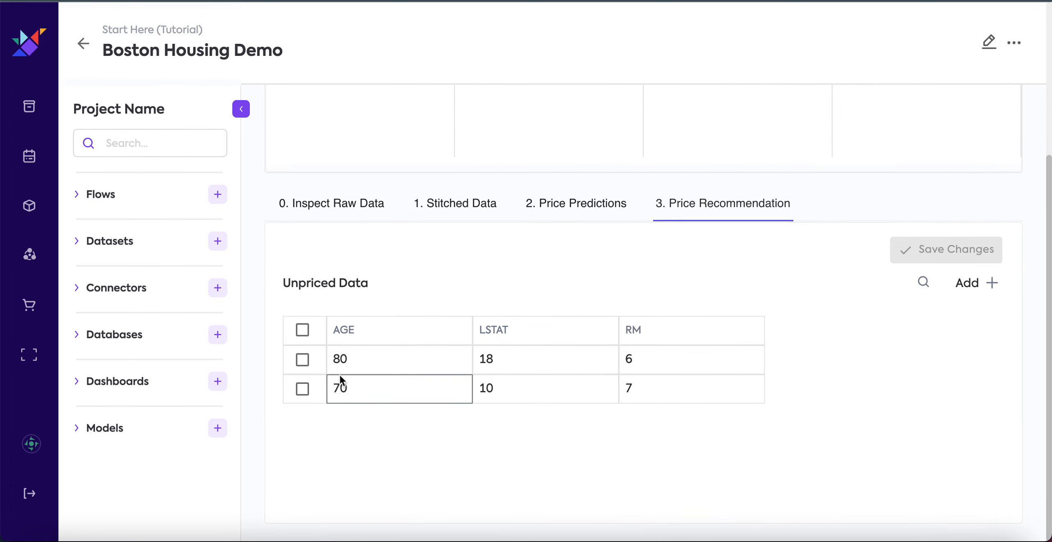
Add an empty row to the Unpriced Data table, leaving all of its rows unselected.
left_click(303, 389)
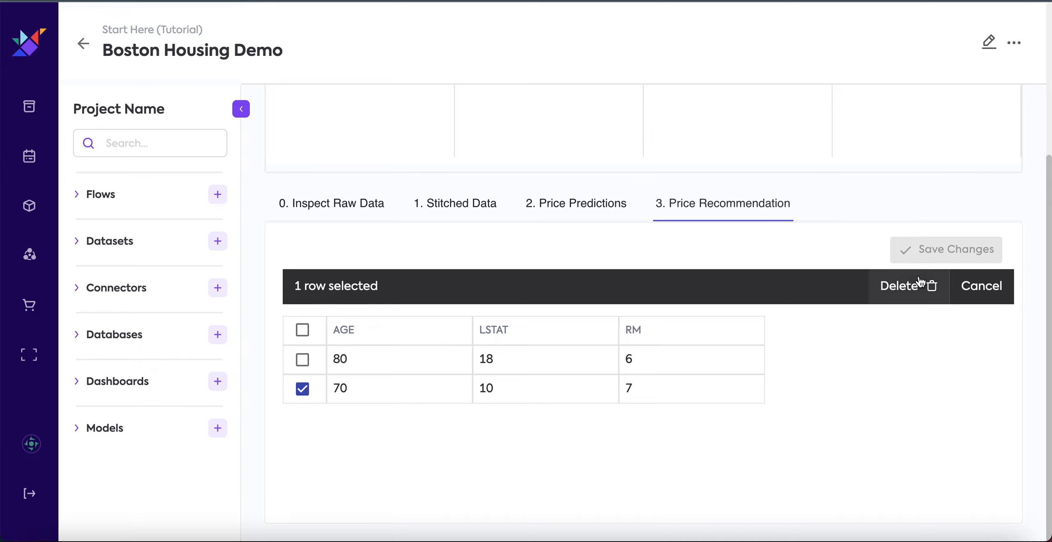
left_click(975, 291)
left_click(990, 288)
scroll(478, 509, "up", 3)
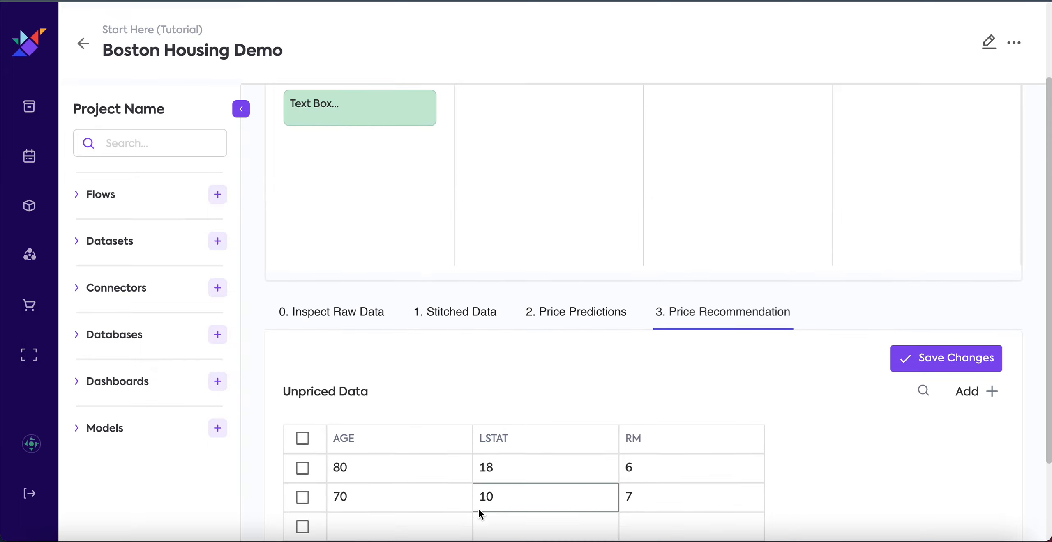
scroll(434, 510, "down", 3)
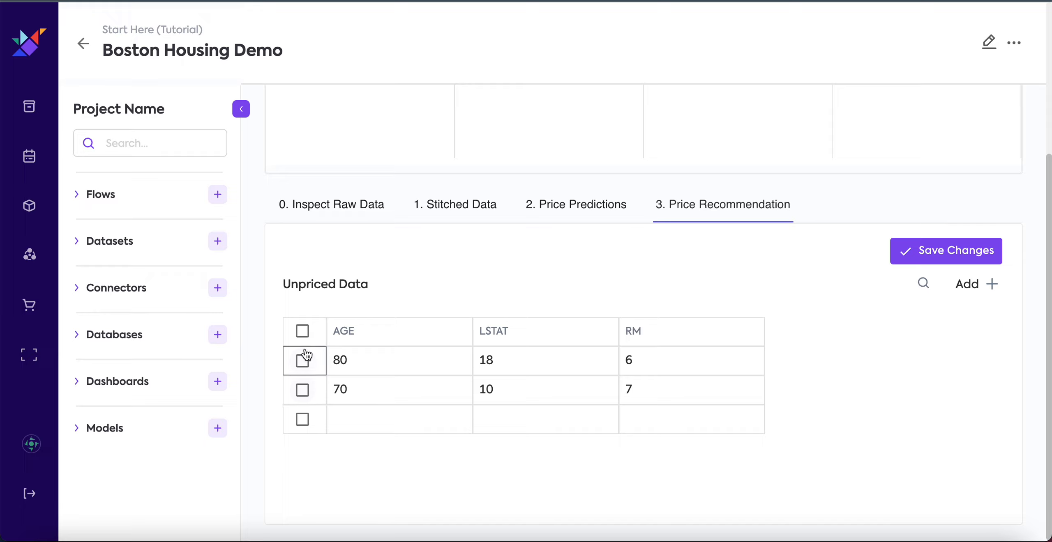
left_click(302, 331)
left_click(302, 331)
scroll(721, 344, "up", 1)
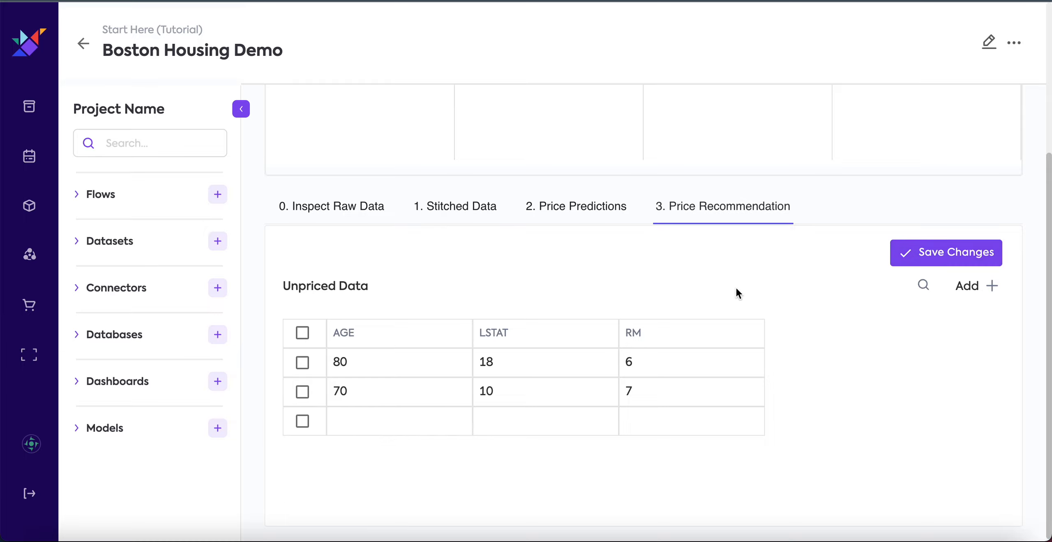
scroll(1032, 282, "down", 1)
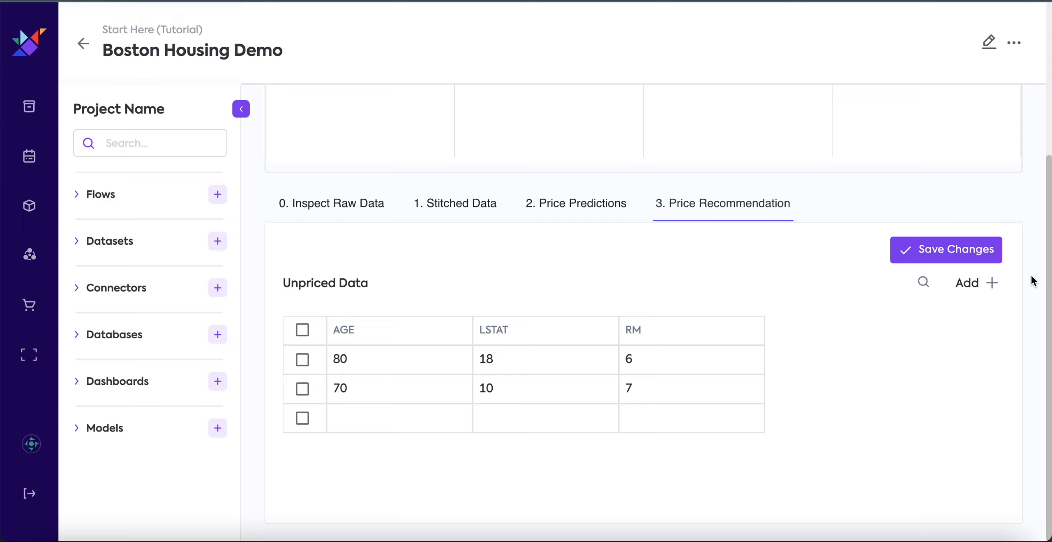
Add a Run Flow component below the Unpriced Data table on the 3. Price Recommendation tab and save the dashboard.
left_click(996, 43)
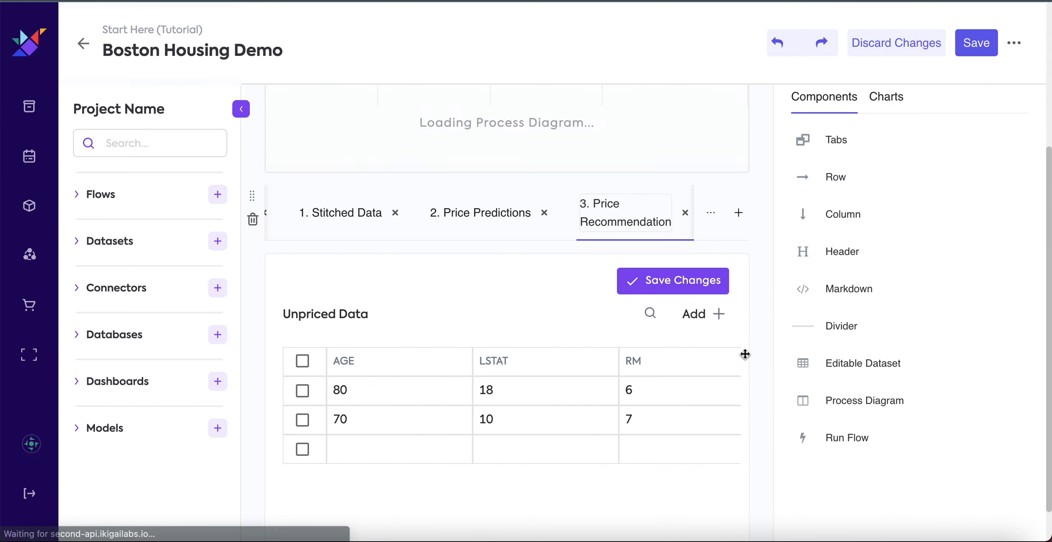
scroll(756, 359, "down", 2)
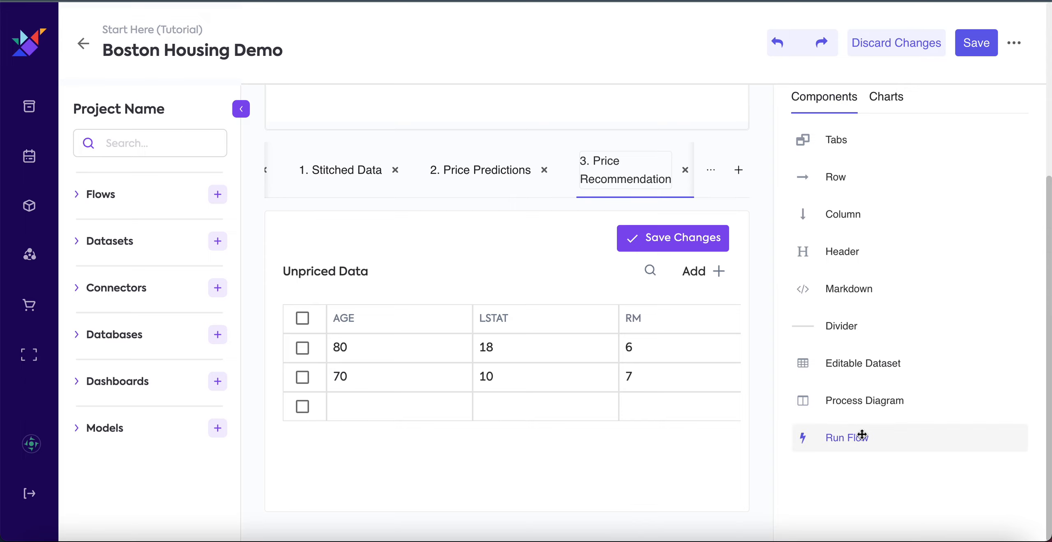
left_click_drag(875, 439, 611, 509)
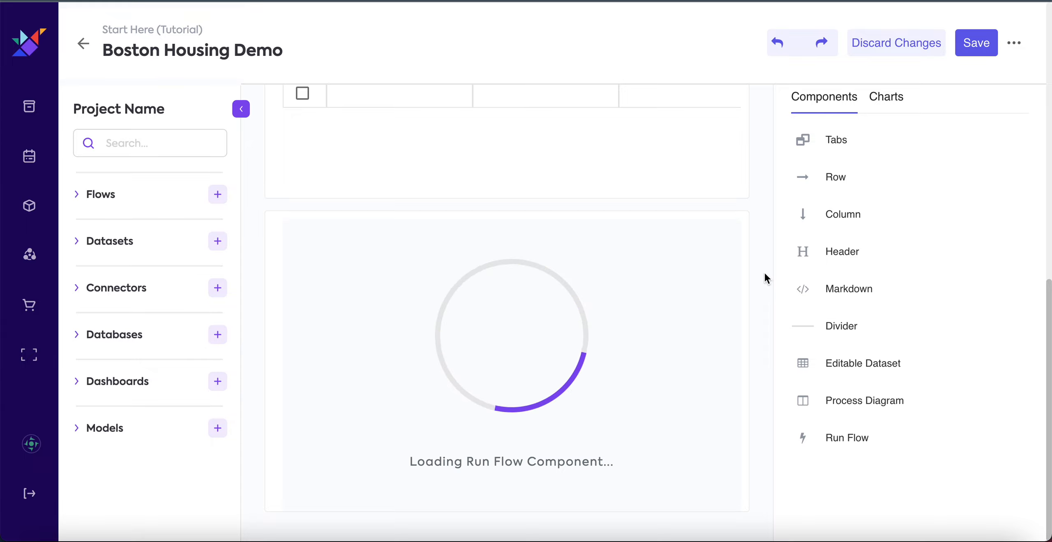
left_click(975, 43)
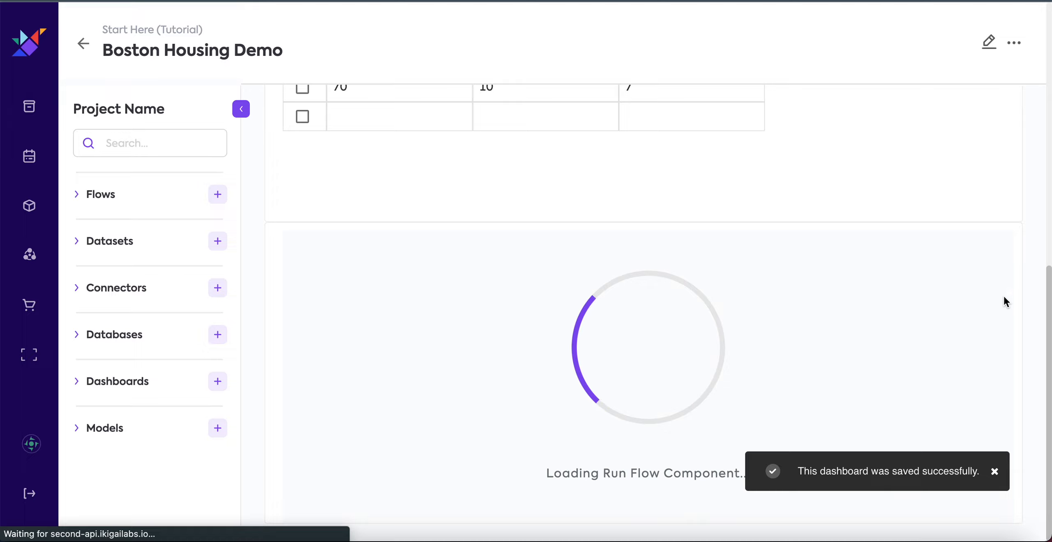
left_click(994, 471)
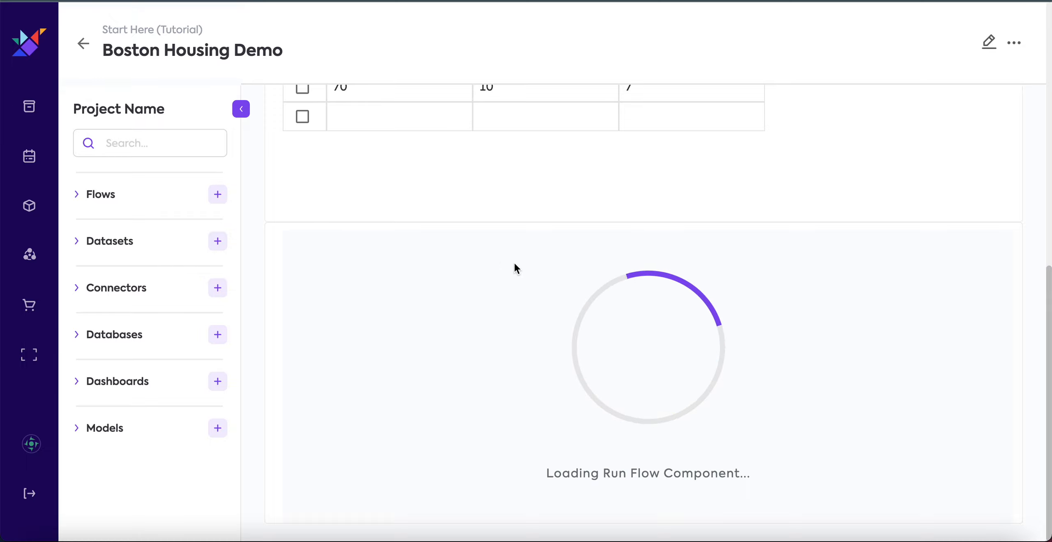
Open the list of available pipelines for the Run Flow component.
left_click(404, 263)
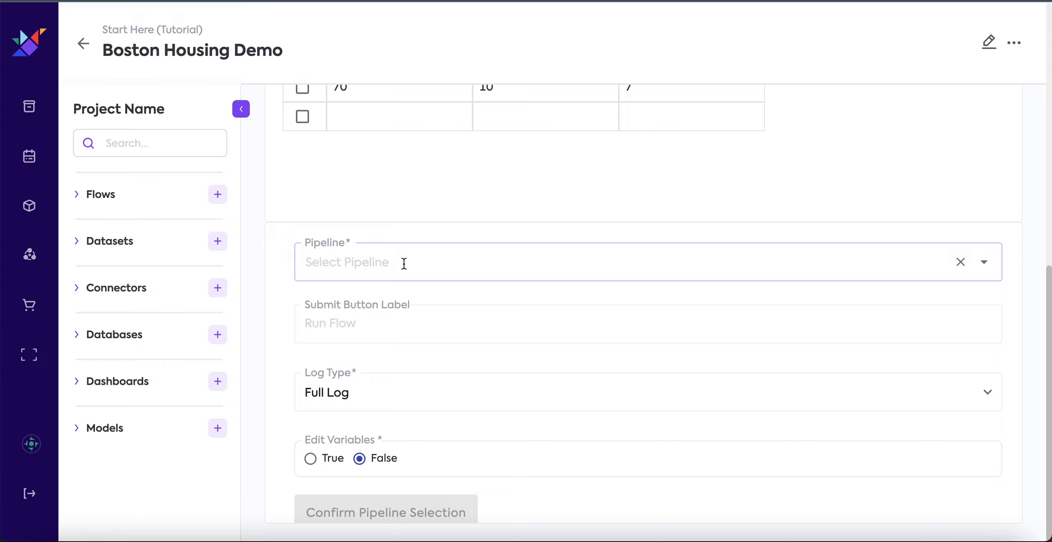
left_click(396, 268)
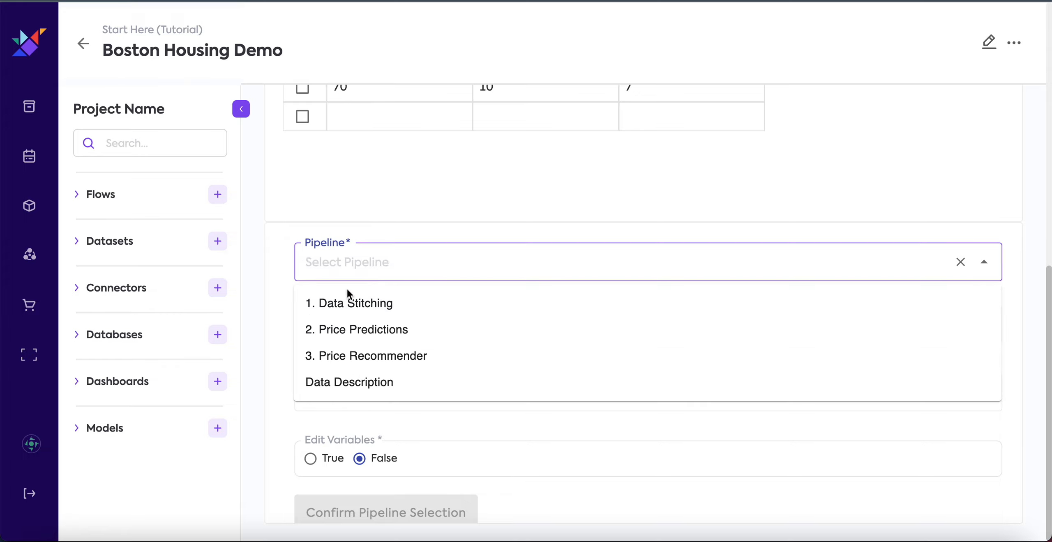
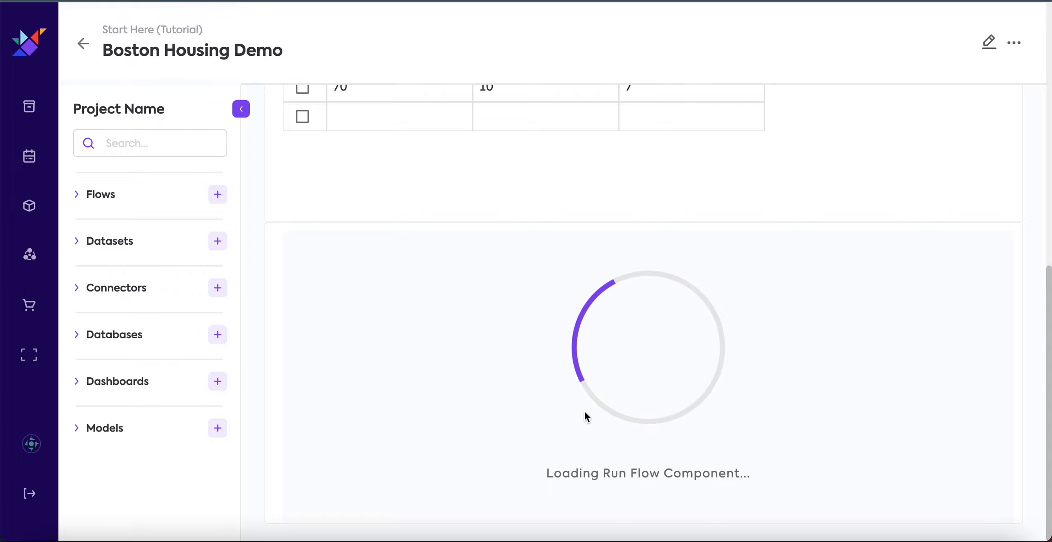
Check the flow name and run button of the Run Flow component below the Unpriced Data table.
scroll(677, 288, "up", 5)
scroll(677, 288, "down", 5)
left_click(670, 354)
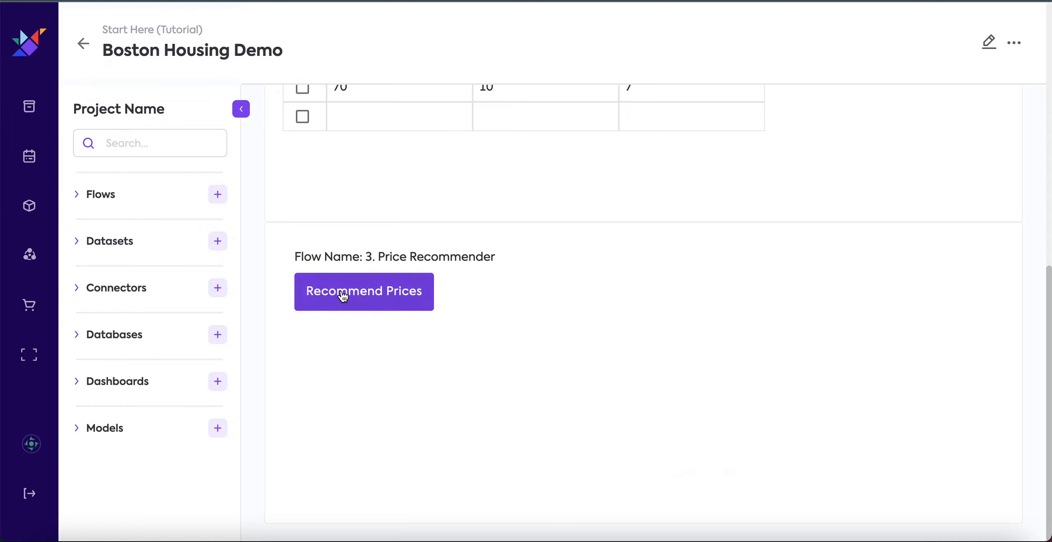
mouse_move(295, 256)
left_mouse_down()
mouse_move(508, 255)
mouse_move(295, 252)
left_mouse_up()
left_click(296, 253)
Edit the dashboard and add the Recommended Prices chart below the Run Flow component on the 3. Price Recommendation tab.
left_click(990, 44)
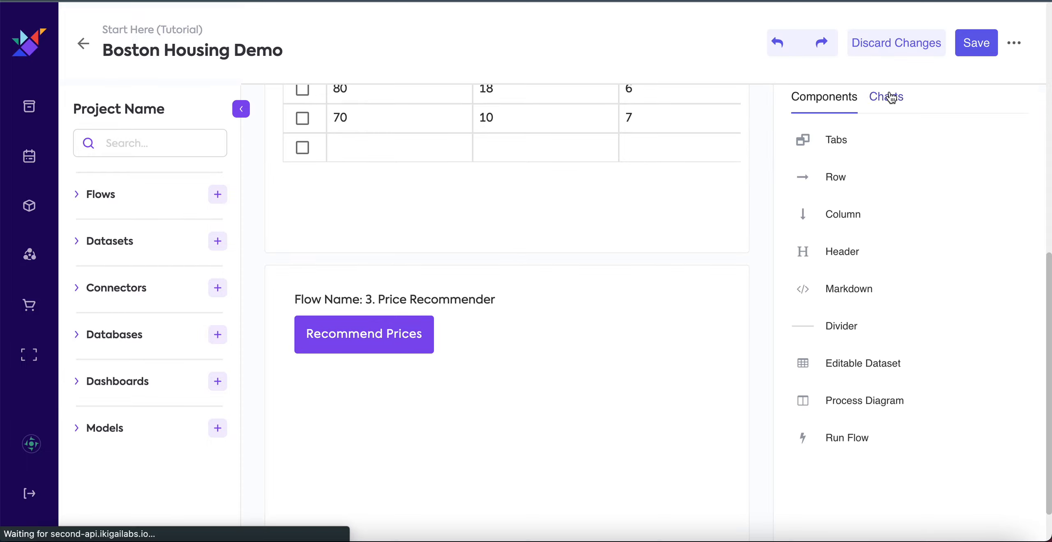
scroll(759, 276, "down", 1)
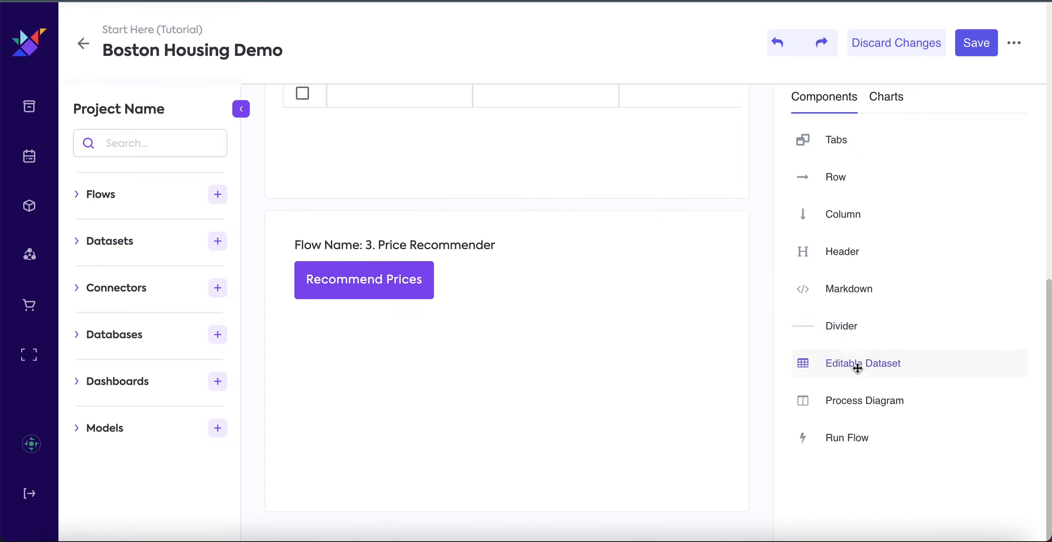
left_click(891, 100)
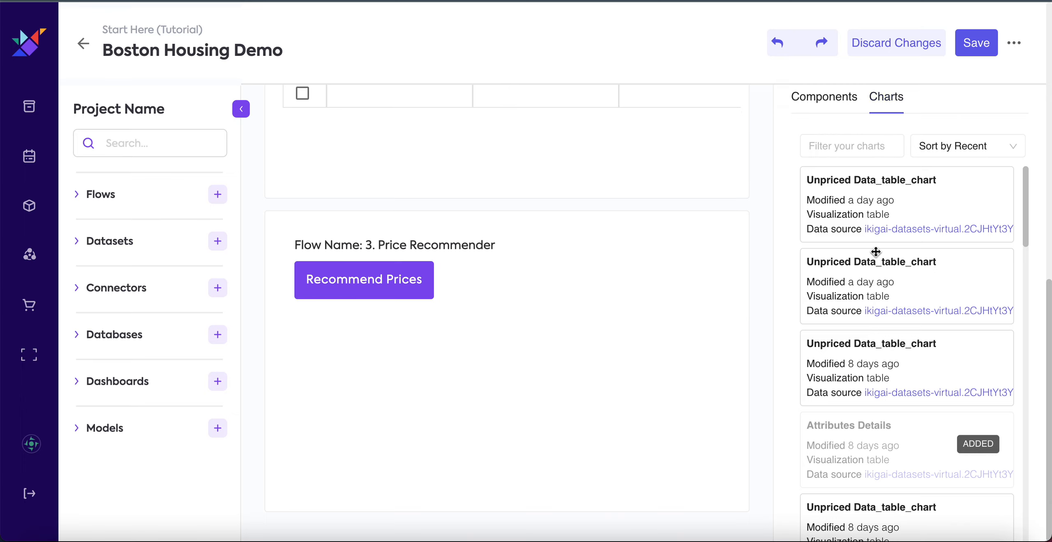
scroll(889, 377, "down", 12)
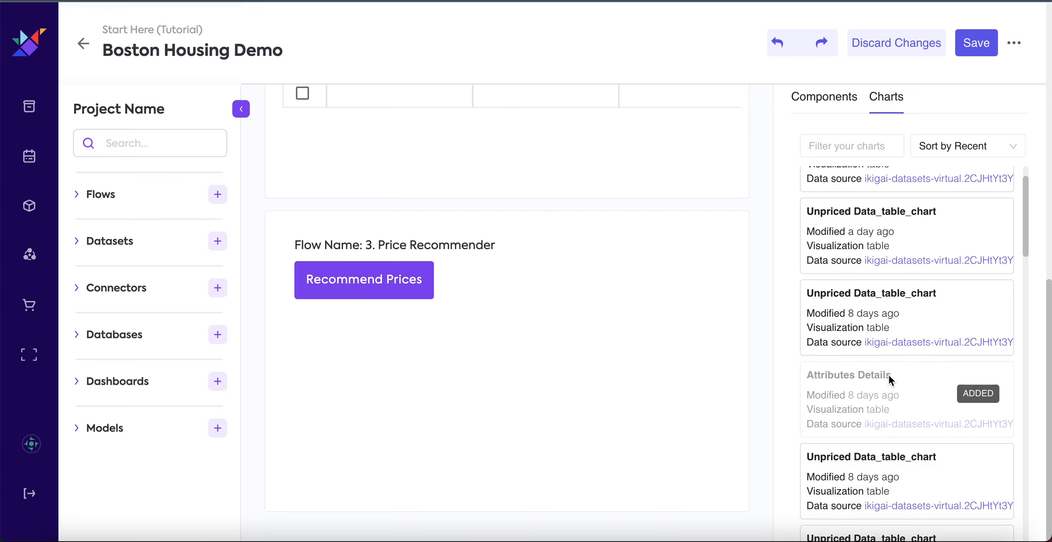
scroll(889, 380, "down", 7)
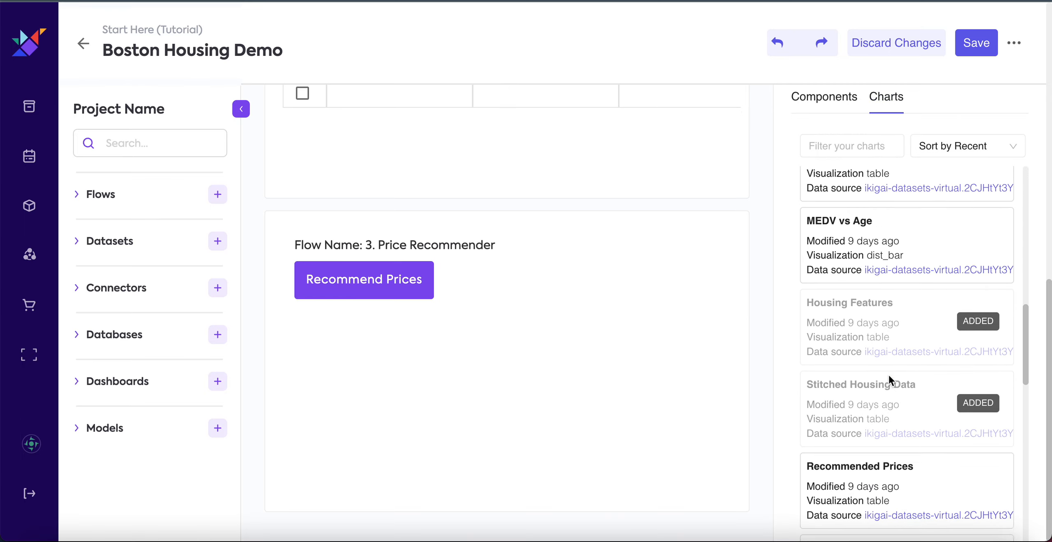
left_click_drag(887, 358, 529, 509)
scroll(592, 480, "down", 4)
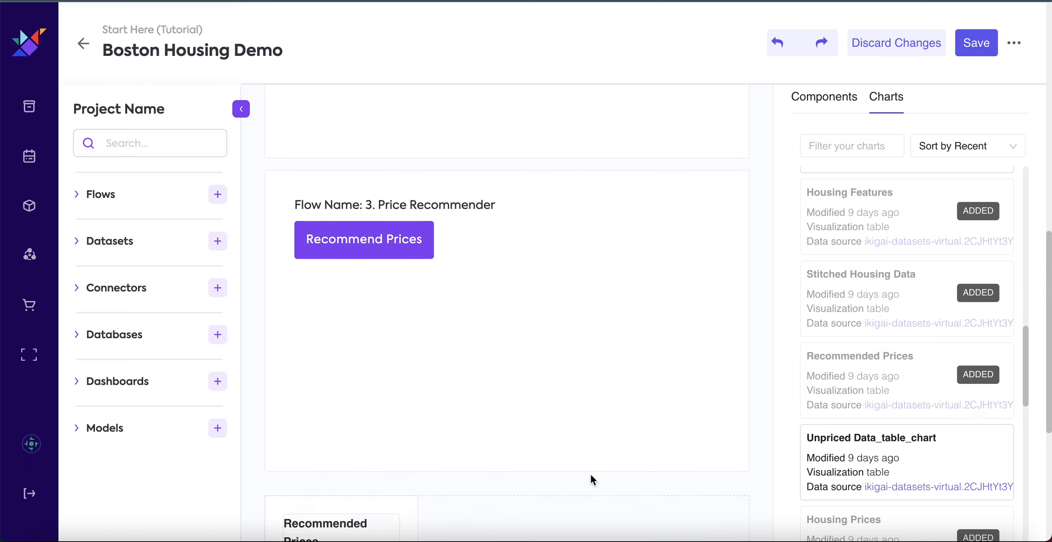
Shorten the Run Flow component, resize the Recommended Prices table to full width with a lower height, and save the dashboard.
left_click_drag(639, 349, 700, 174)
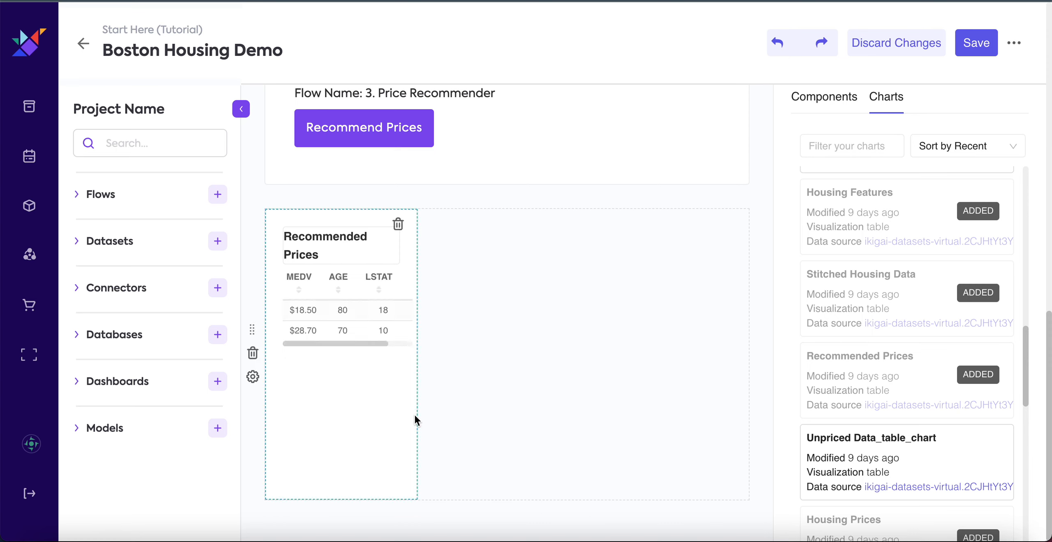
left_click_drag(418, 413, 753, 399)
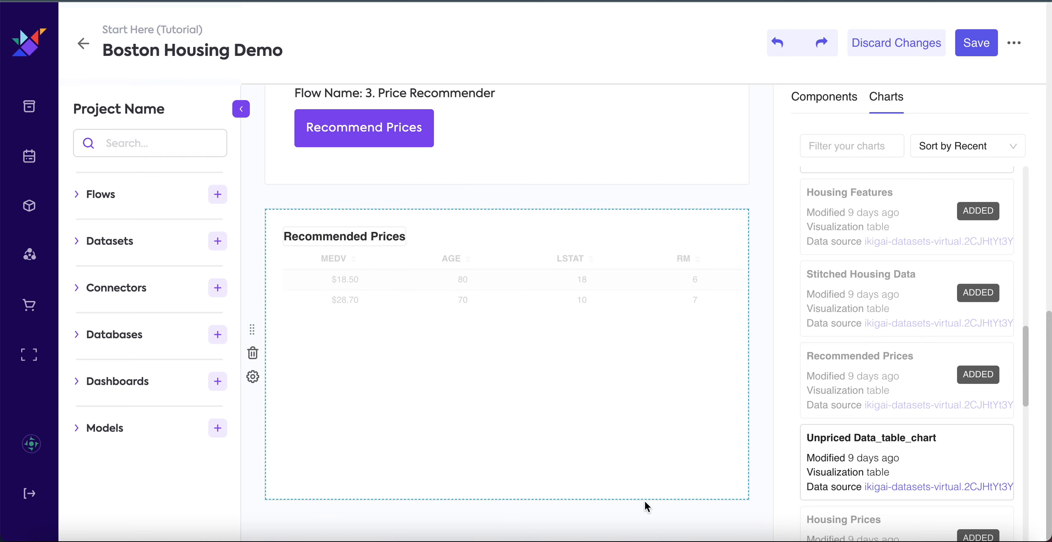
left_click_drag(643, 493, 660, 328)
scroll(660, 305, "up", 5)
scroll(666, 300, "down", 2)
left_click(974, 43)
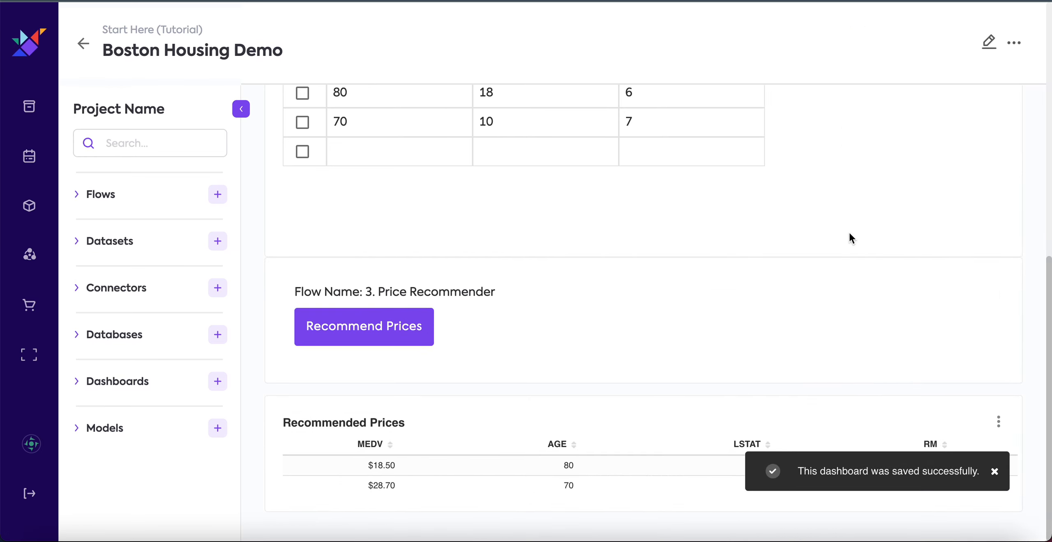
Compare the Unpriced Data rows with the AGE, LSTAT, RM and MEDV values in the Recommended Prices table.
scroll(848, 233, "up", 5)
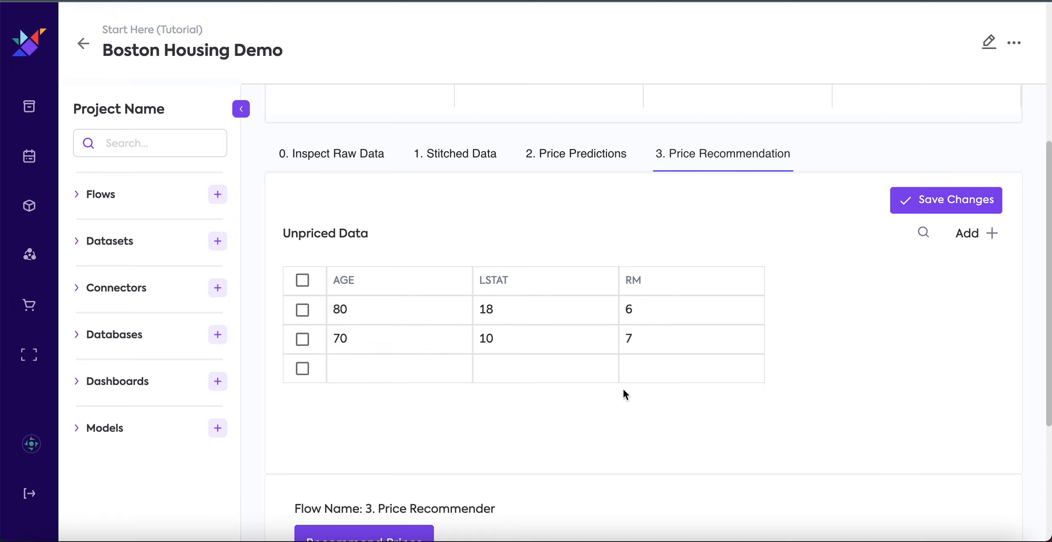
scroll(623, 388, "down", 5)
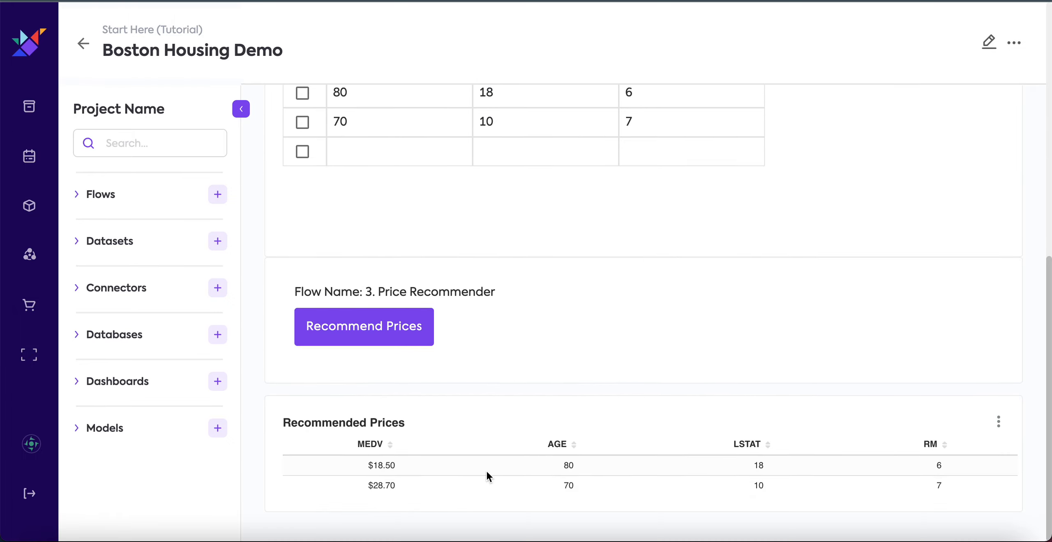
left_click_drag(559, 471, 961, 485)
left_click(960, 483)
scroll(960, 483, "up", 5)
scroll(961, 483, "down", 5)
left_click_drag(368, 470, 399, 481)
left_click(400, 491)
Fill the empty Unpriced Data row with AGE 65, LSTAT 9 and RM 7, and save the table changes.
scroll(489, 419, "up", 5)
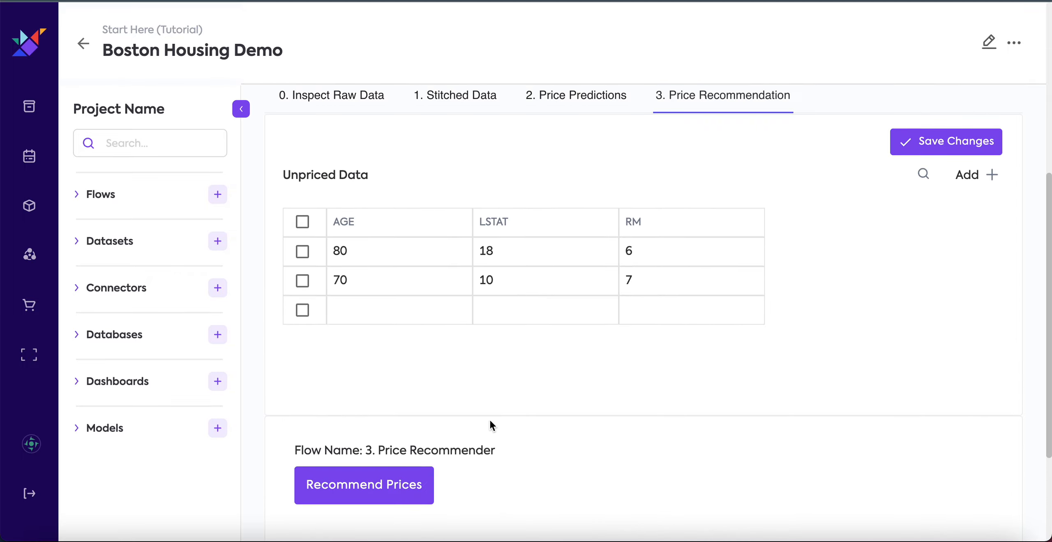
left_click(395, 341)
left_click(393, 340)
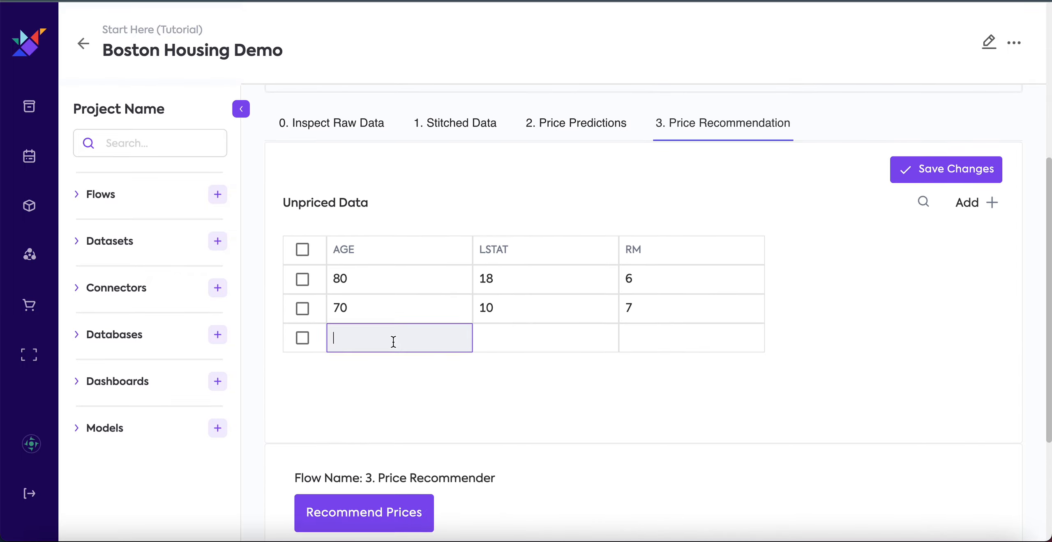
type("65")
left_click(556, 343)
type("9")
left_click(674, 337)
type("7")
left_click(699, 407)
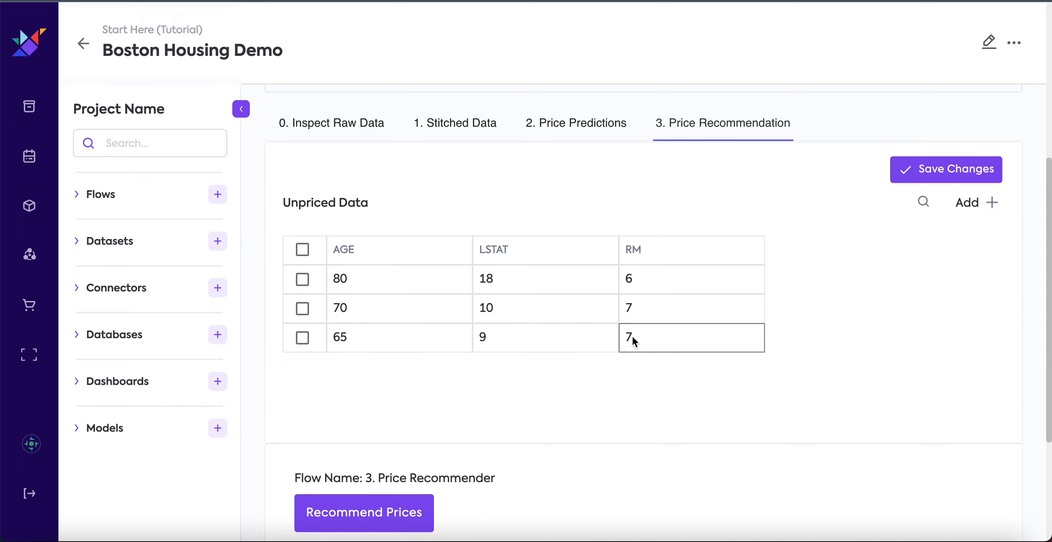
scroll(645, 457, "down", 5)
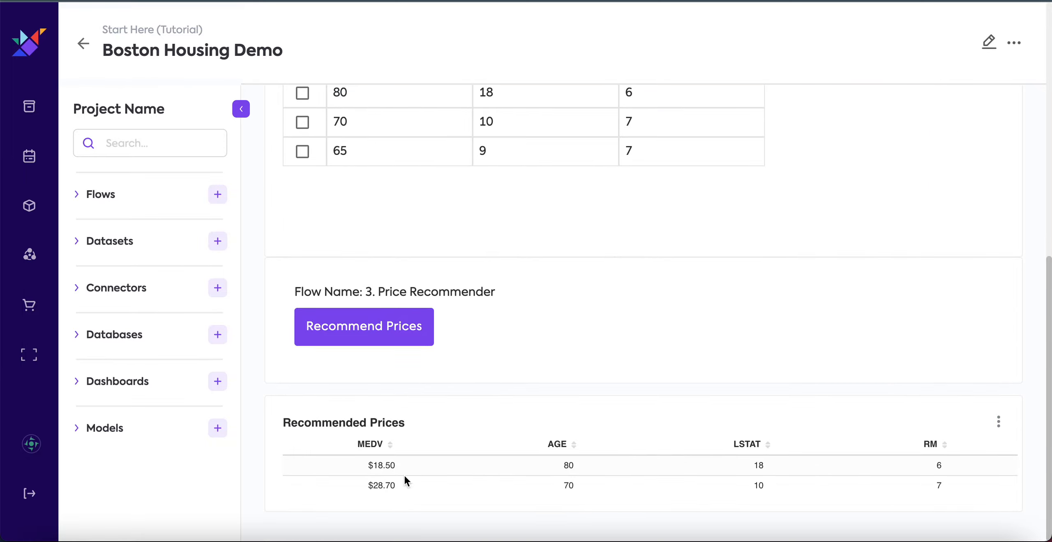
scroll(598, 376, "up", 7)
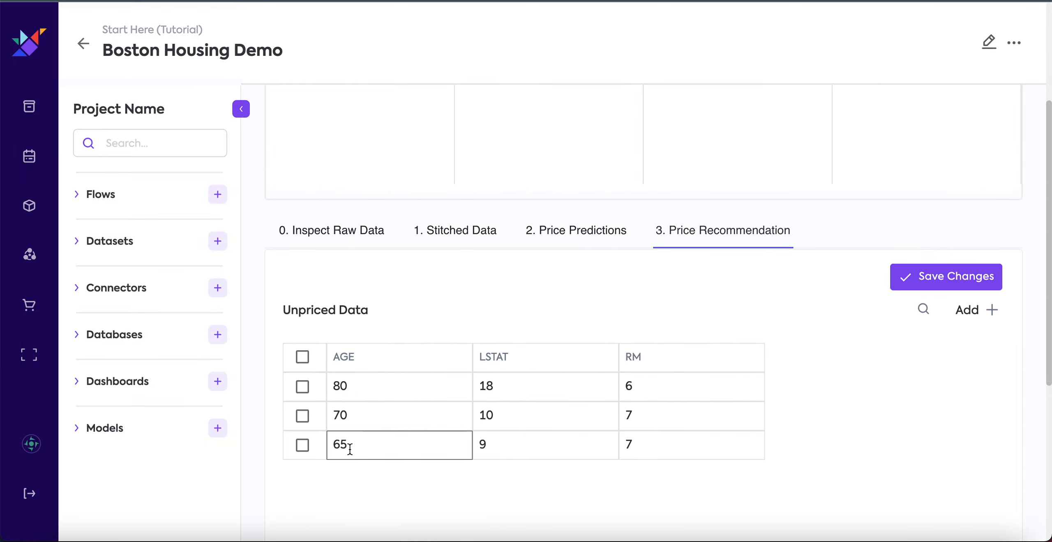
left_click(963, 278)
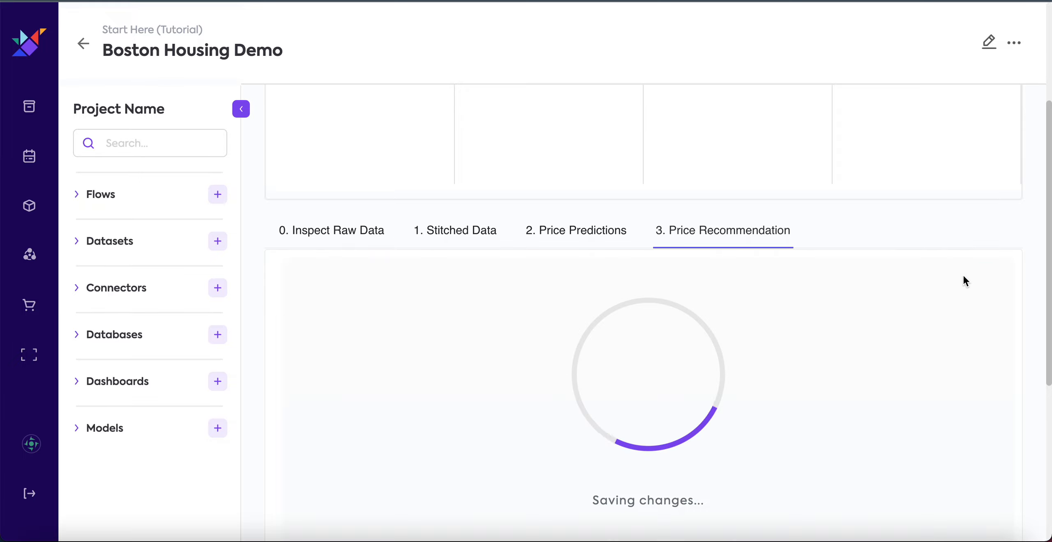
Run the 3. Price Recommender flow from the dashboard and wait for its run to complete.
scroll(907, 407, "down", 7)
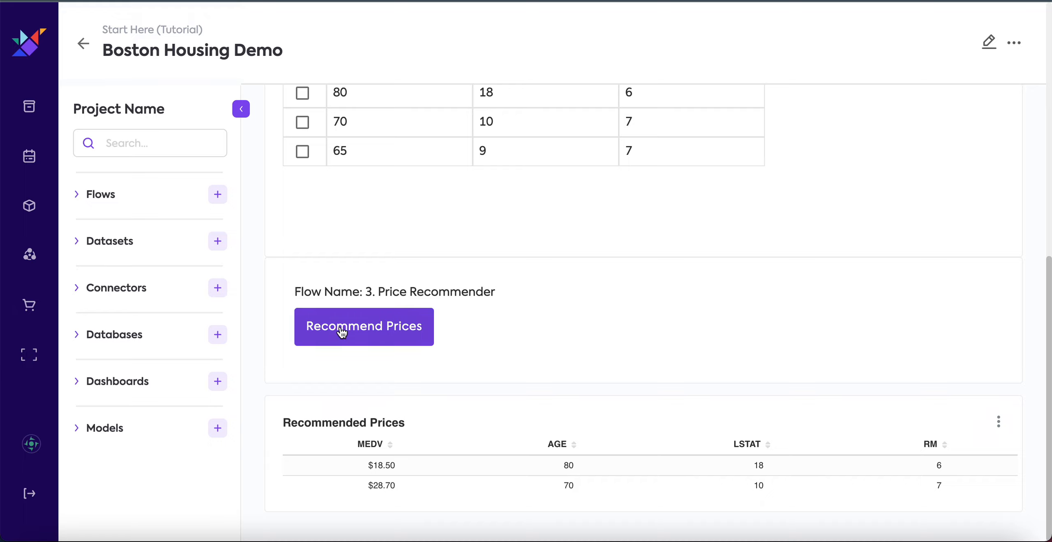
left_click(356, 328)
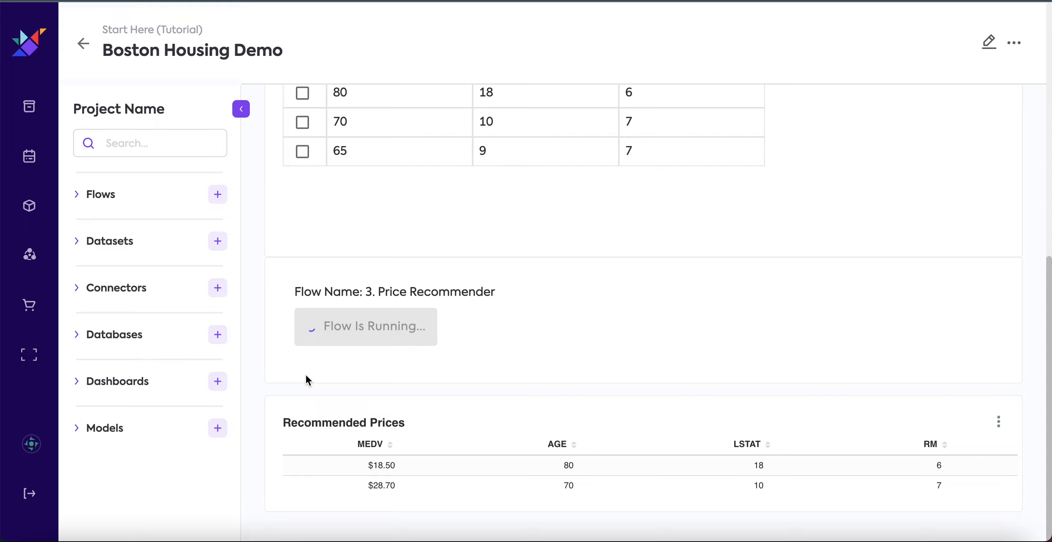
scroll(306, 373, "up", 2)
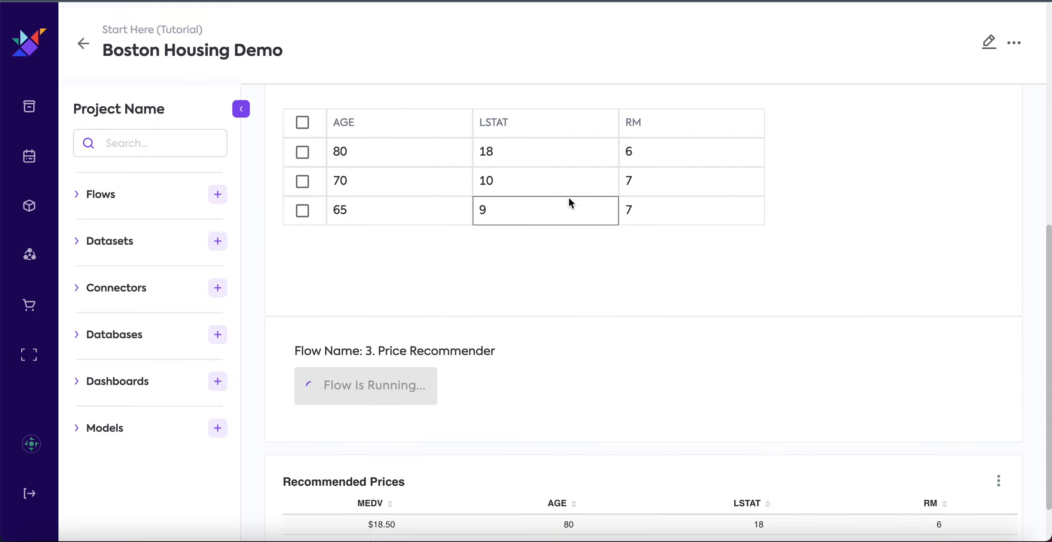
scroll(562, 319, "down", 2)
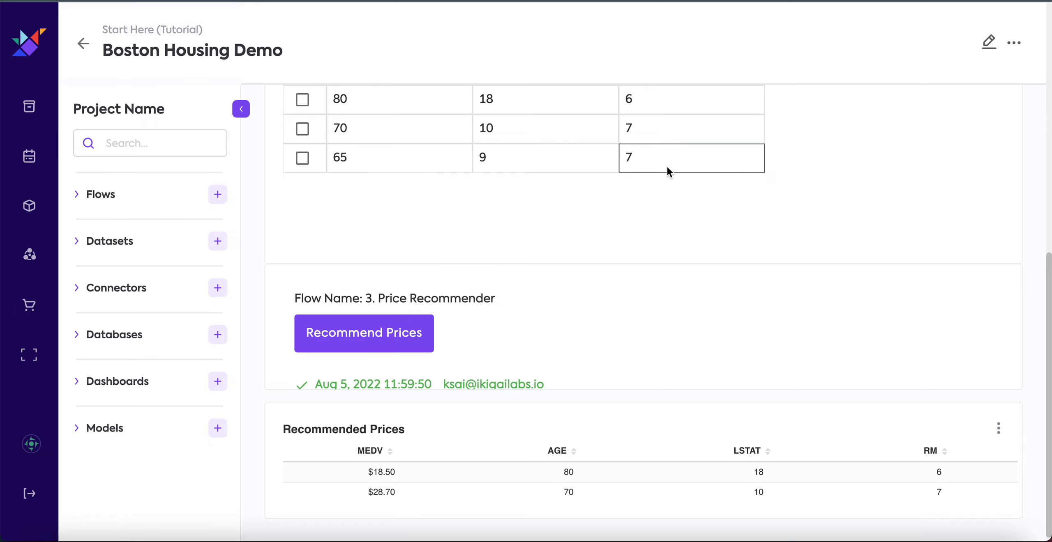
scroll(575, 291, "down", 1)
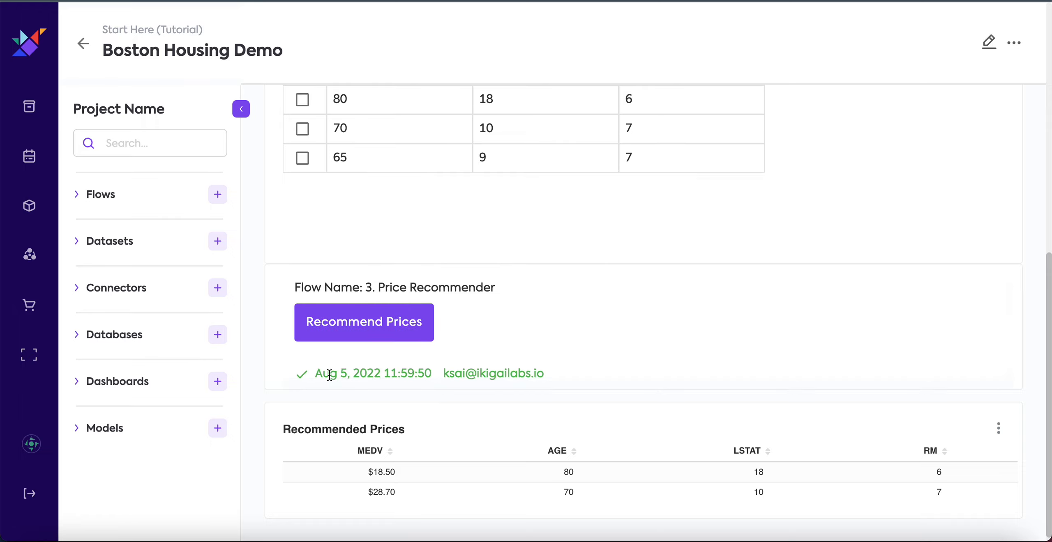
scroll(671, 340, "down", 1)
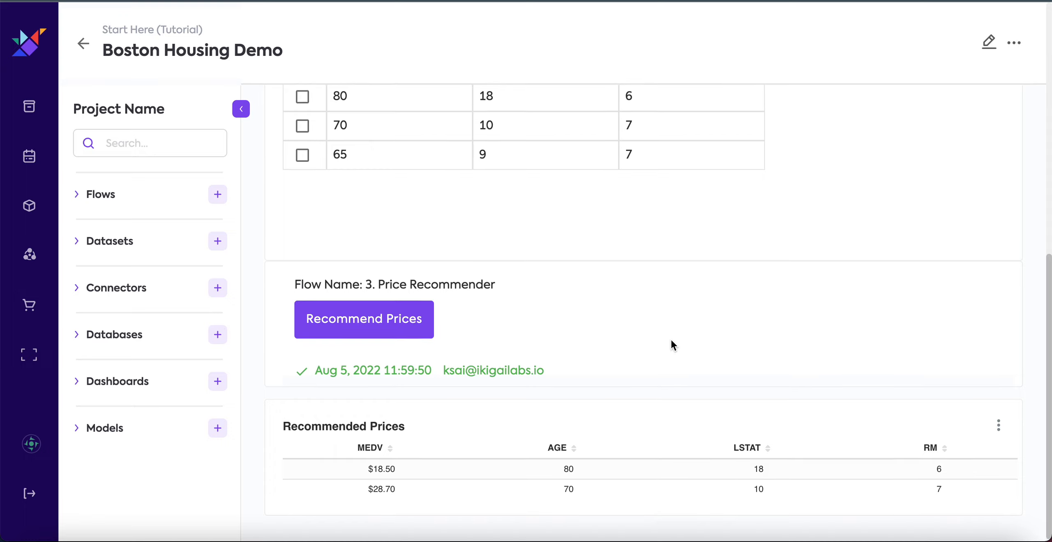
Force refresh the Recommended Prices table and check the recommended MEDV for the row with AGE 65.
left_click(999, 423)
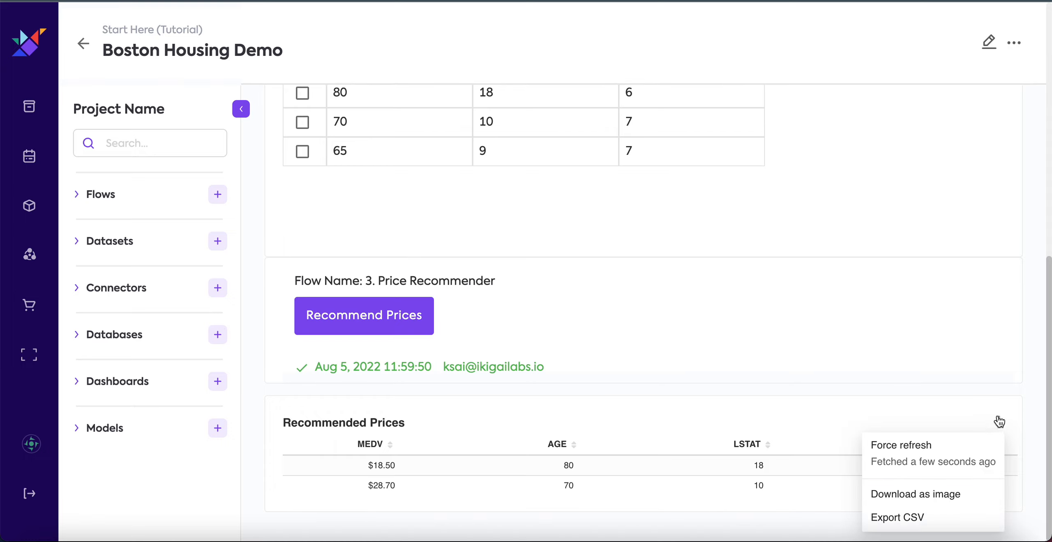
left_click(951, 457)
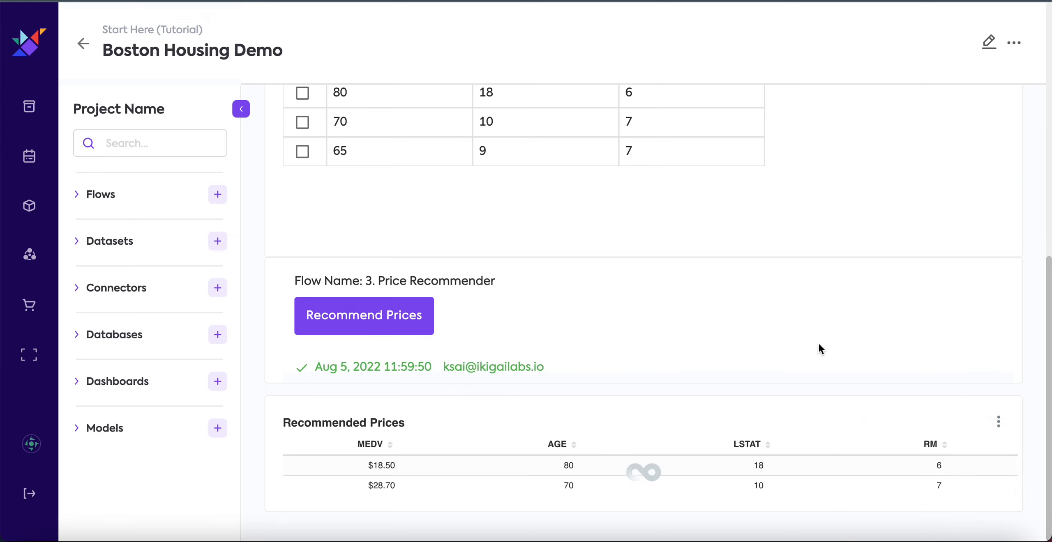
scroll(681, 472, "down", 1)
scroll(680, 473, "up", 1)
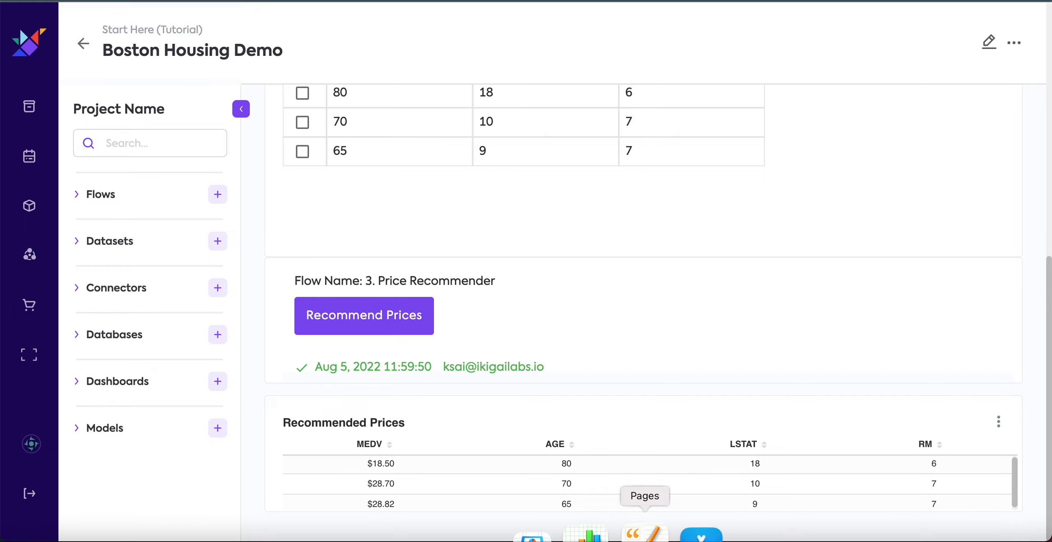
left_click_drag(562, 504, 1004, 507)
left_click(985, 505)
left_click_drag(396, 499, 368, 482)
left_click(401, 498)
left_click(369, 481)
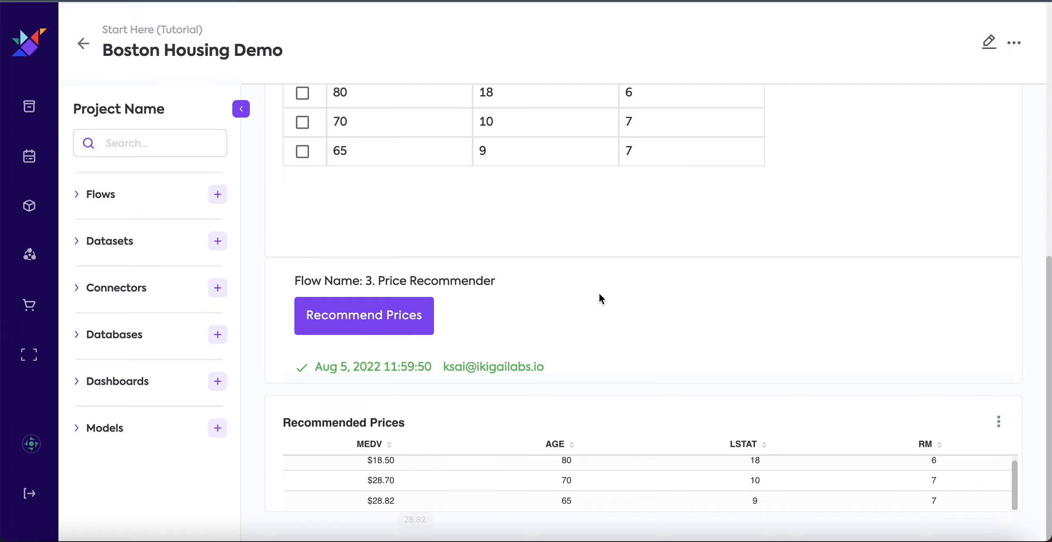
Review the dashboard's other tabs, from 2. Price Predictions back to the tables on 0. Inspect Raw Data.
scroll(598, 293, "up", 1)
scroll(598, 292, "up", 10)
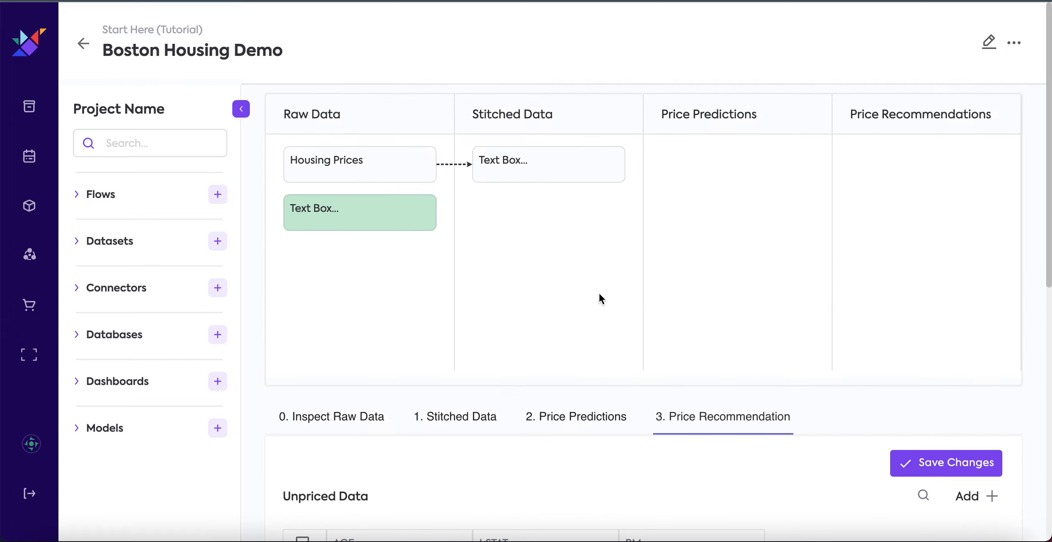
left_click(604, 423)
left_click(467, 424)
left_click(343, 417)
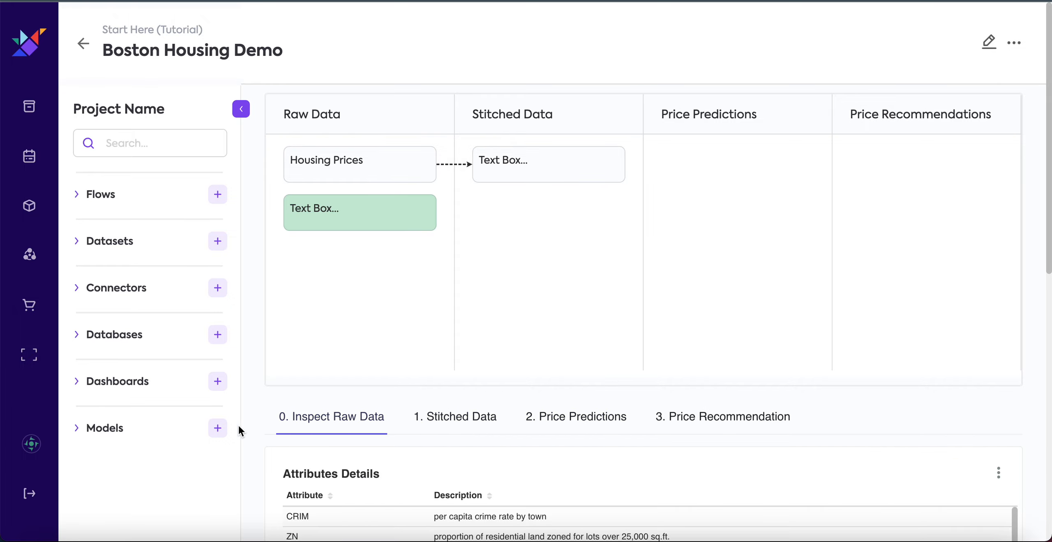
scroll(253, 427, "down", 3)
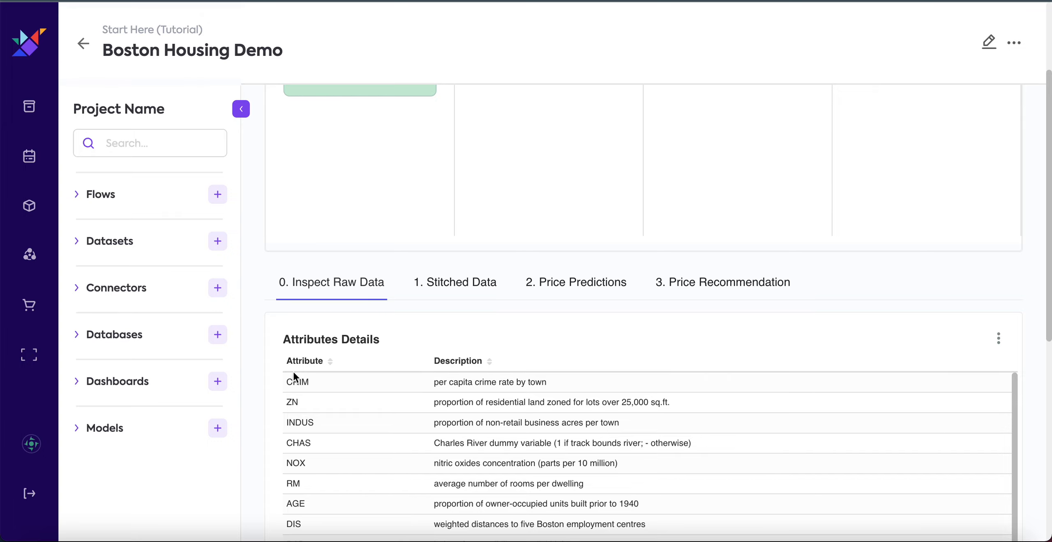
scroll(254, 380, "down", 9)
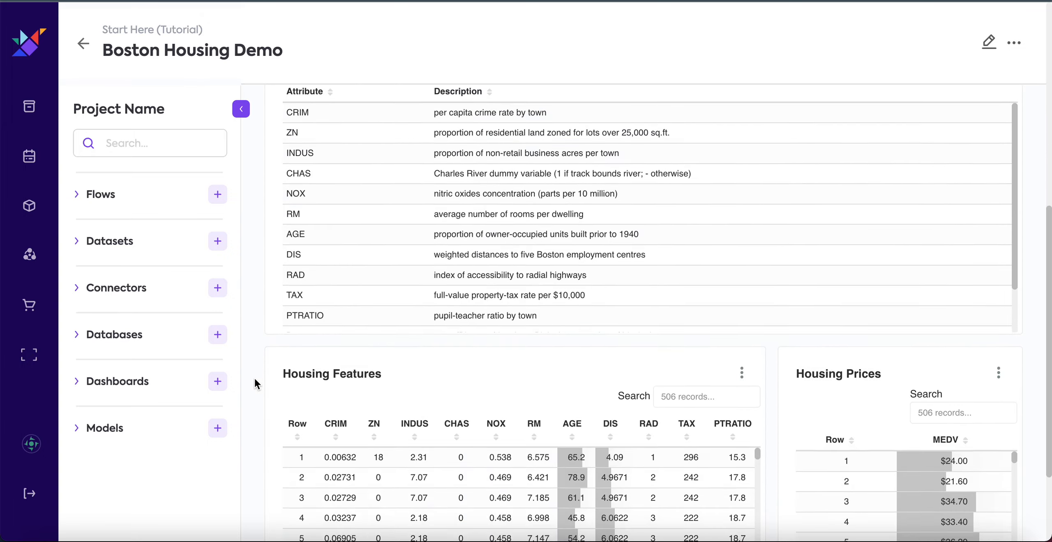
scroll(253, 377, "up", 12)
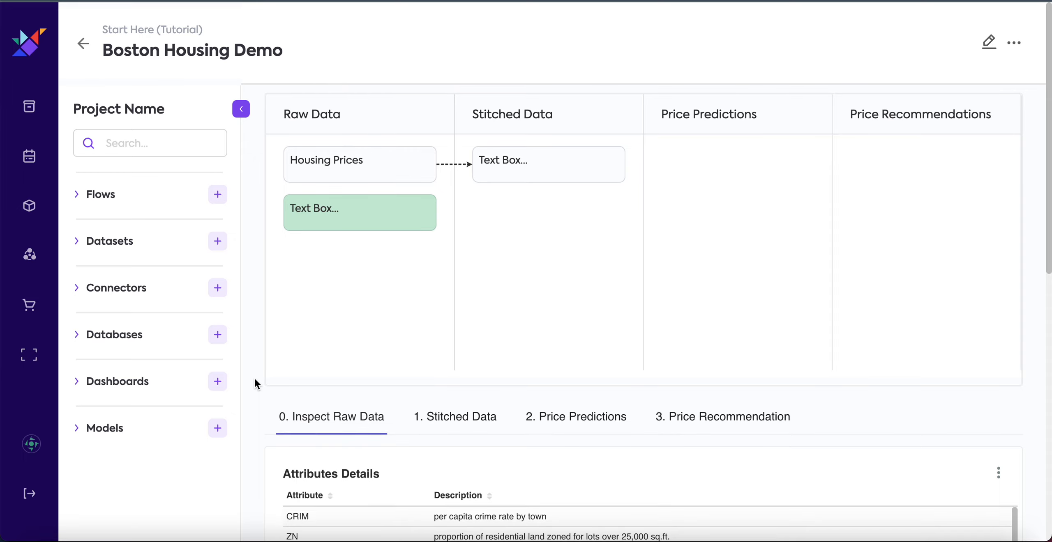
Browse the available charts and components in the dashboard's edit mode, and save the dashboard.
left_click(989, 43)
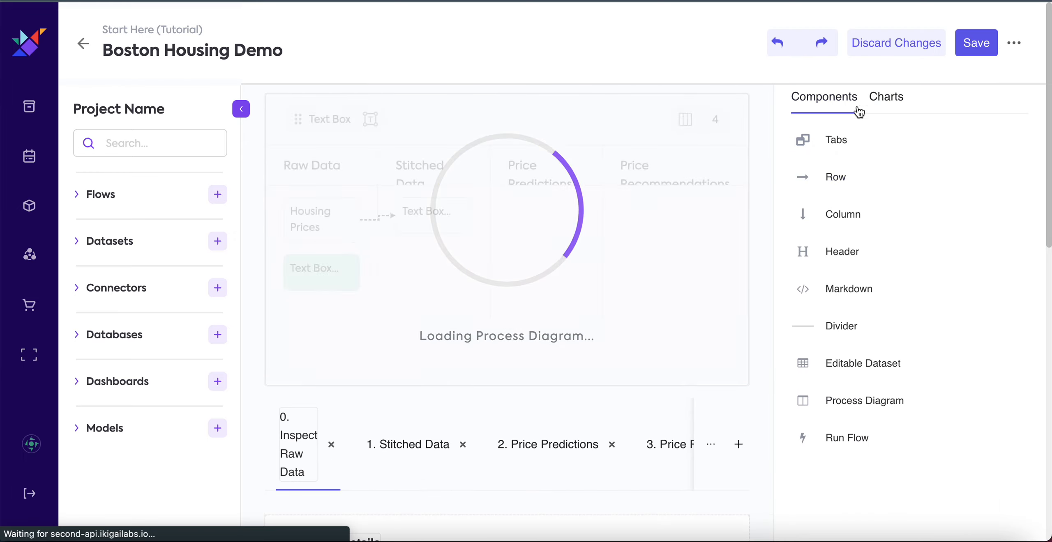
left_click(887, 100)
scroll(864, 272, "down", 2)
scroll(864, 269, "up", 1)
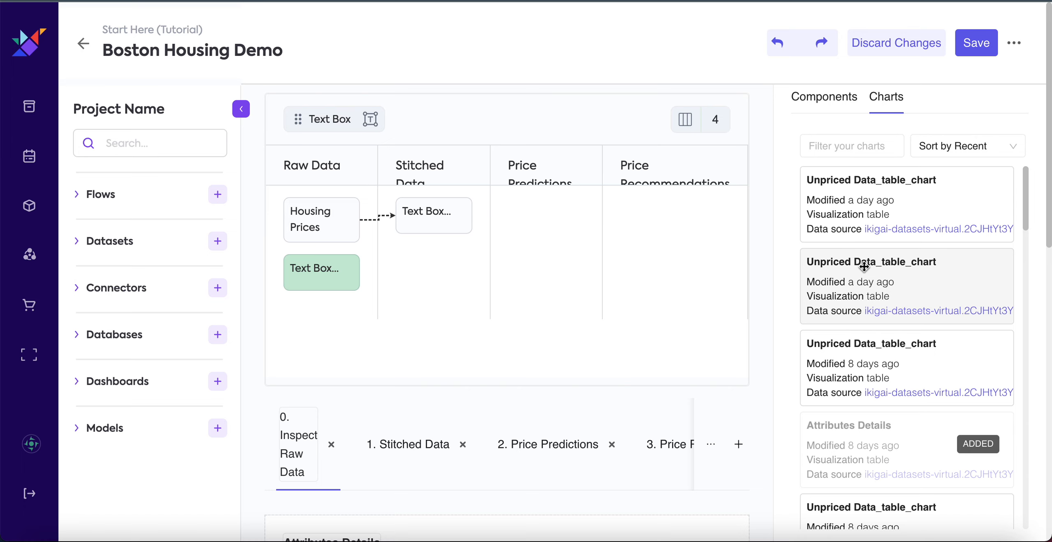
left_click(836, 109)
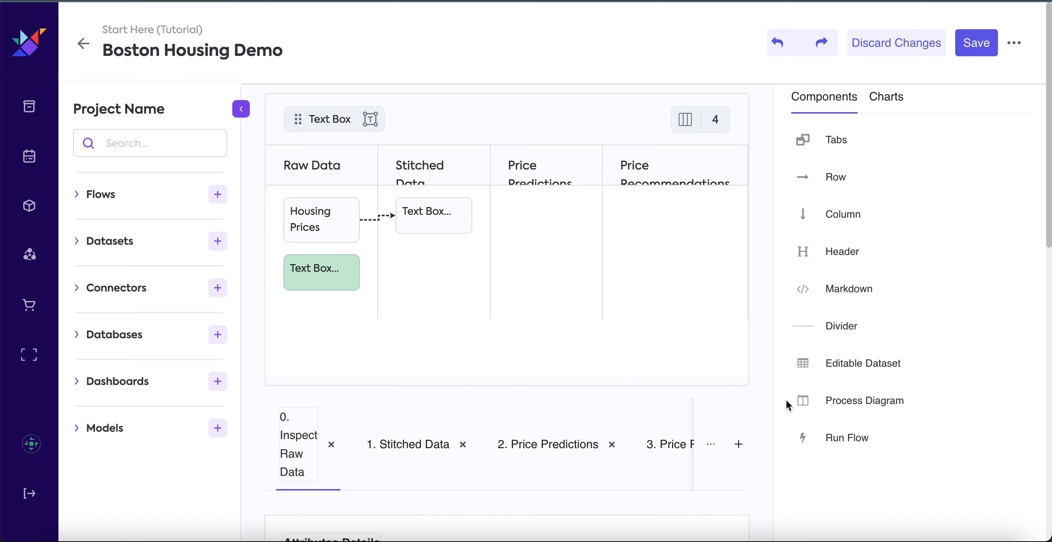
left_click(975, 42)
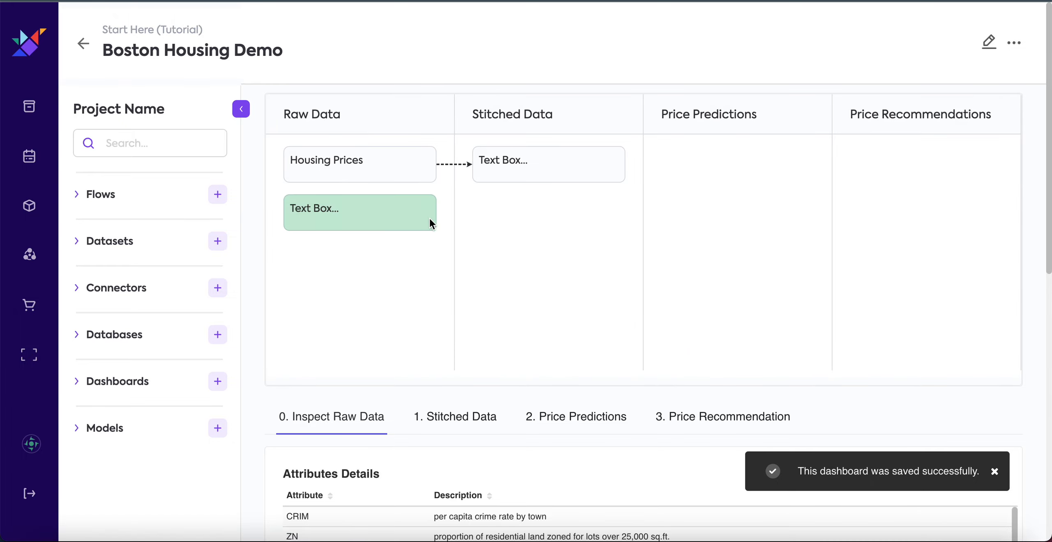
scroll(700, 322, "down", 2)
scroll(699, 322, "up", 2)
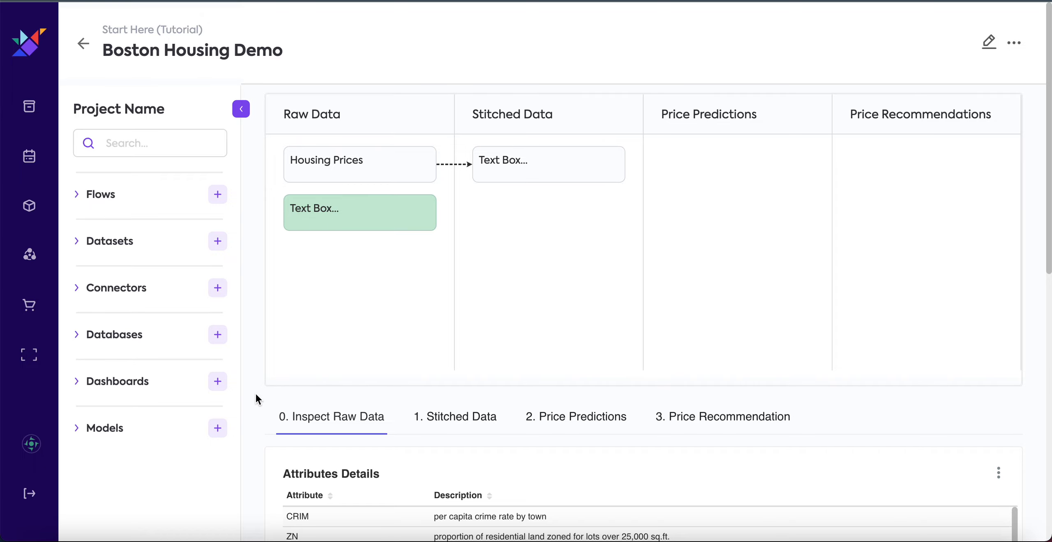
scroll(253, 403, "down", 6)
scroll(252, 404, "up", 6)
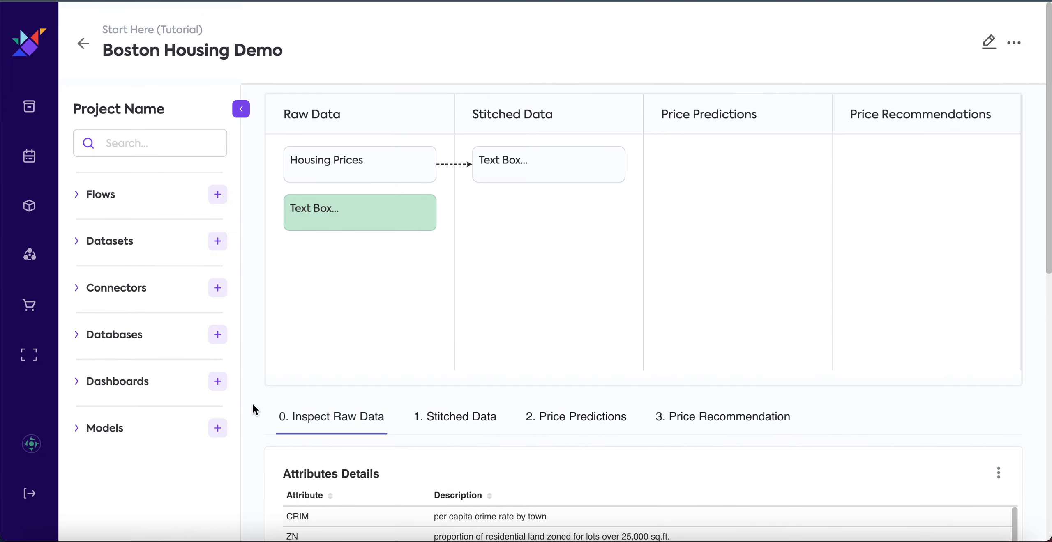